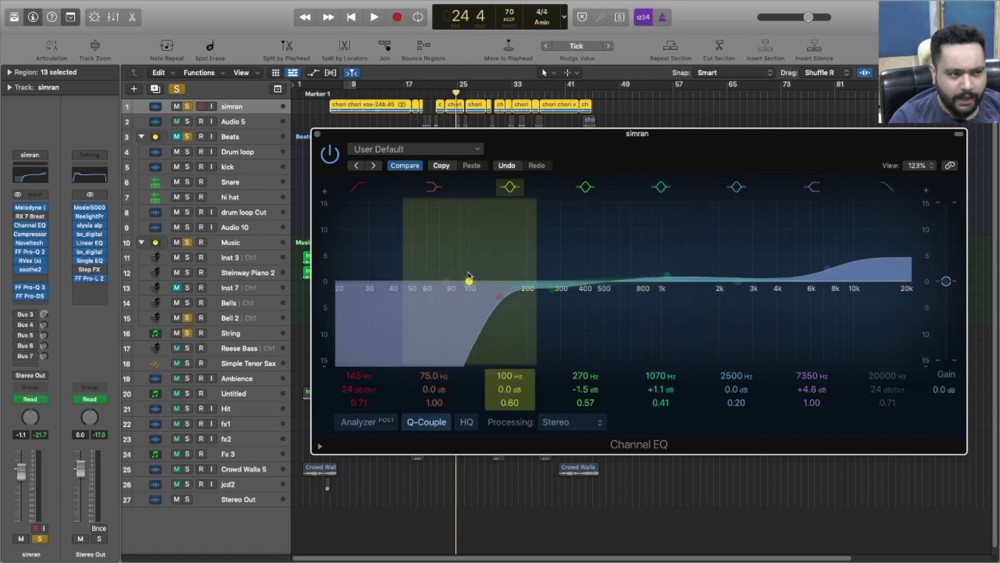
- Open the vocal track's Compressor, check its ratio, make-up, release and attack settings, and close the Compressor and Channel EQ windows
click(27, 237)
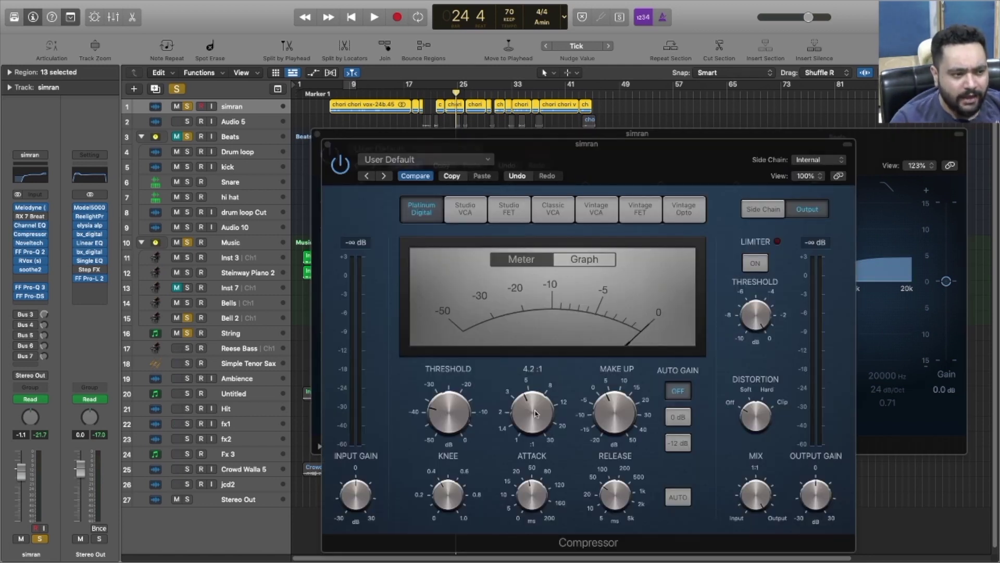
mouse_move(615, 408)
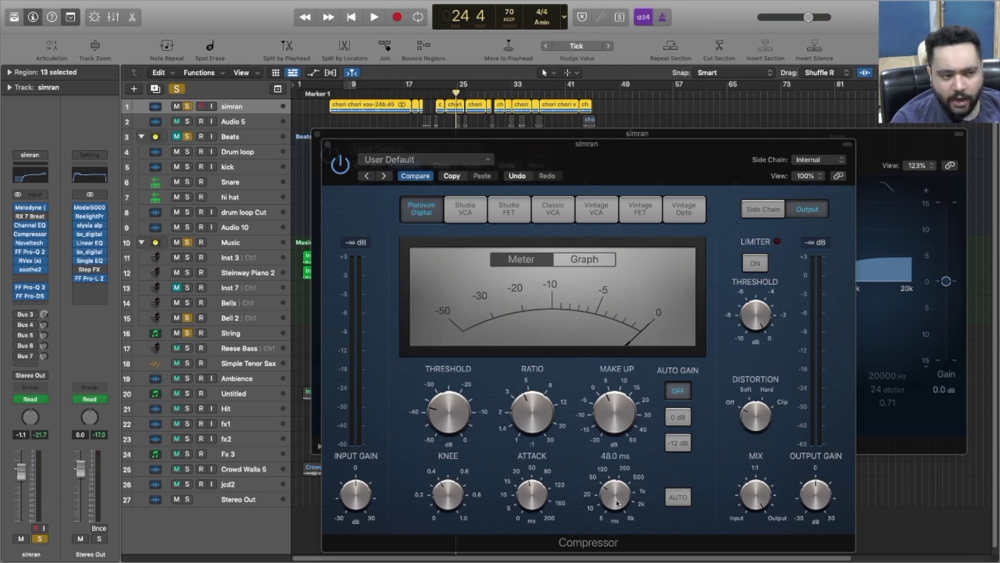
mouse_move(521, 493)
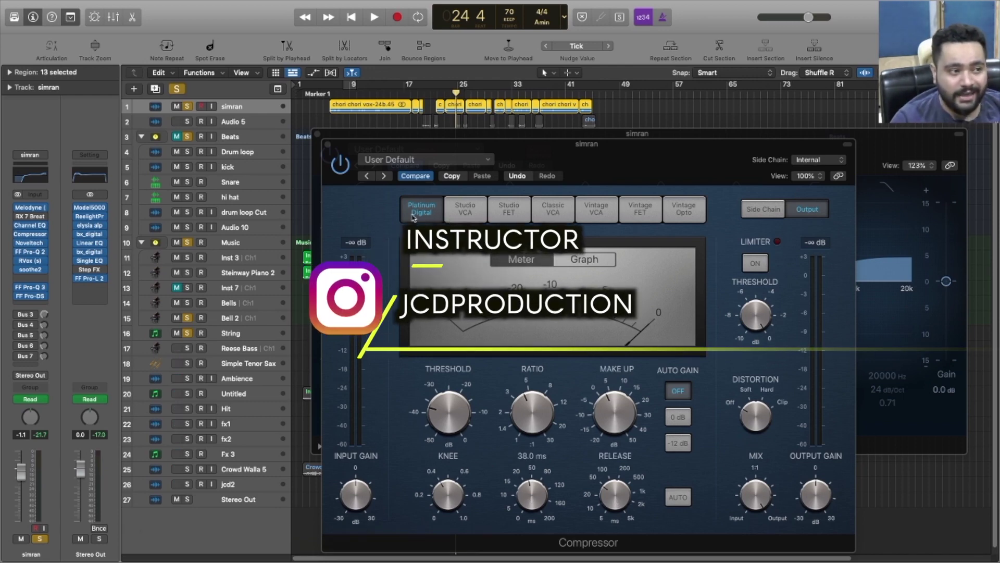
click(327, 143)
click(317, 134)
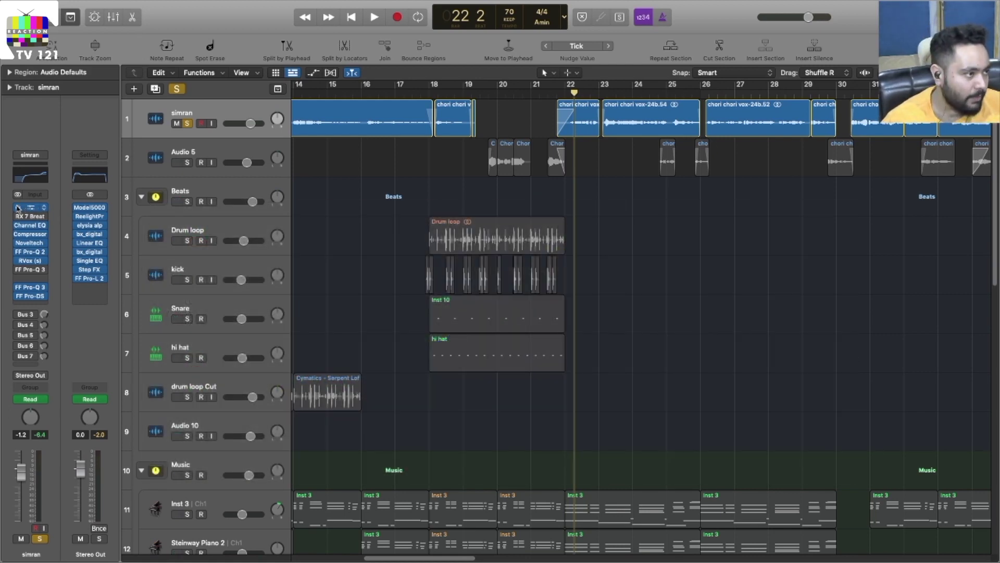
- Bypass all active insert plug-ins on the vocal track and play the unprocessed vocal
drag(18, 207, 19, 297)
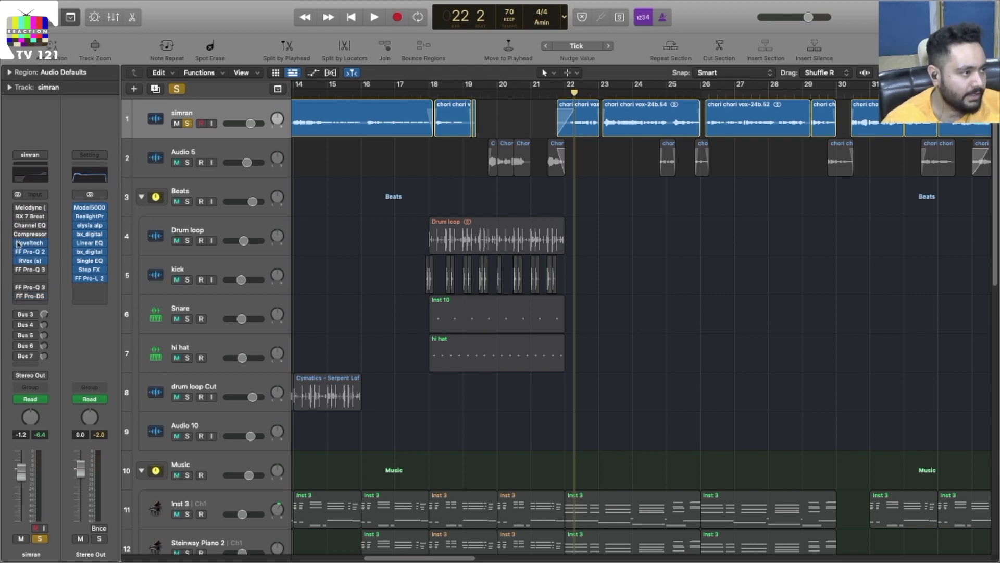
key(space)
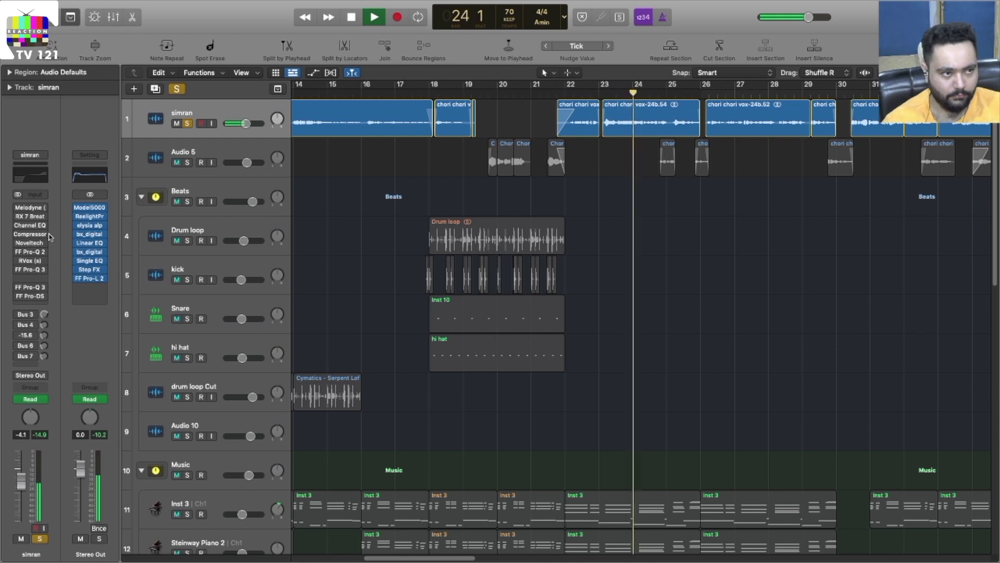
key(space)
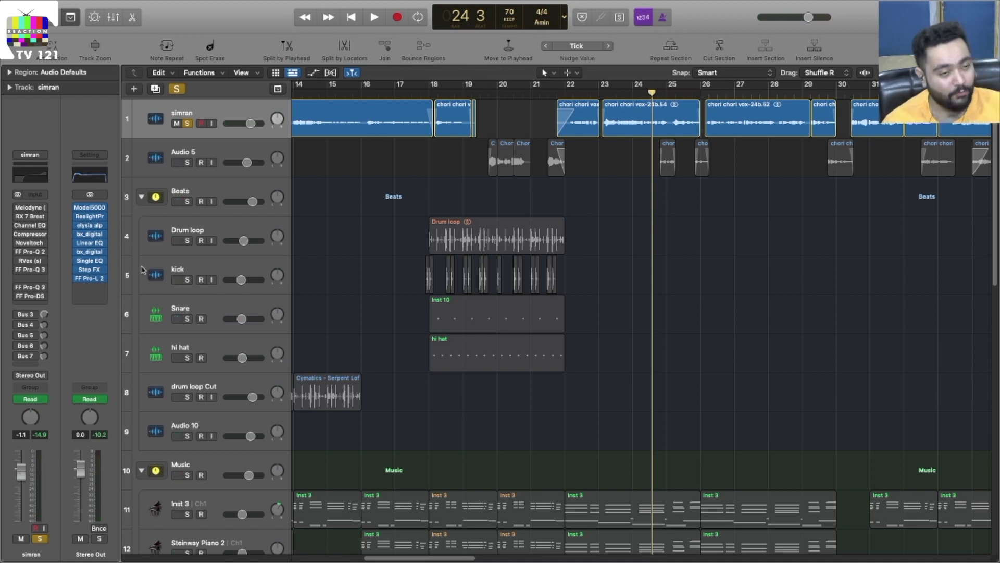
- Re-enable Melodyne, Channel EQ, Compressor, Noveltech, FF Pro-Q 2 and RVox on the vocal track and play the processed vocal
mouse_move(17, 210)
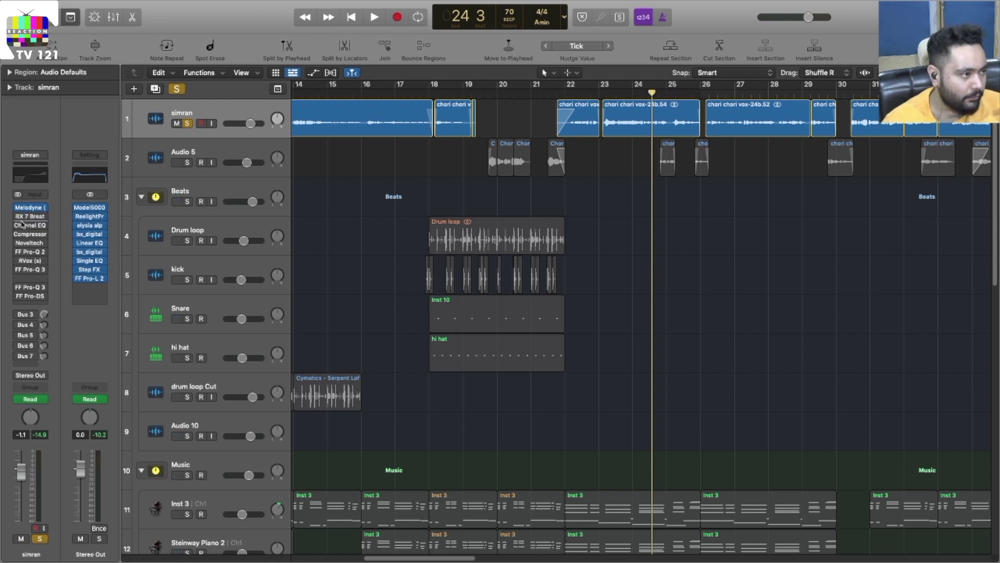
mouse_move(17, 243)
mouse_down()
mouse_move(18, 252)
mouse_move(18, 237)
mouse_up()
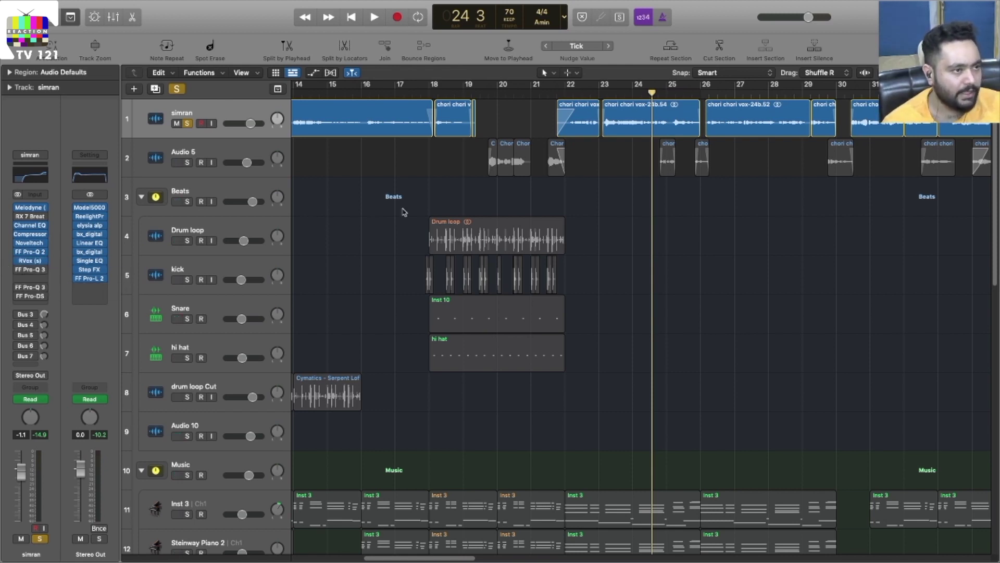
key(space)
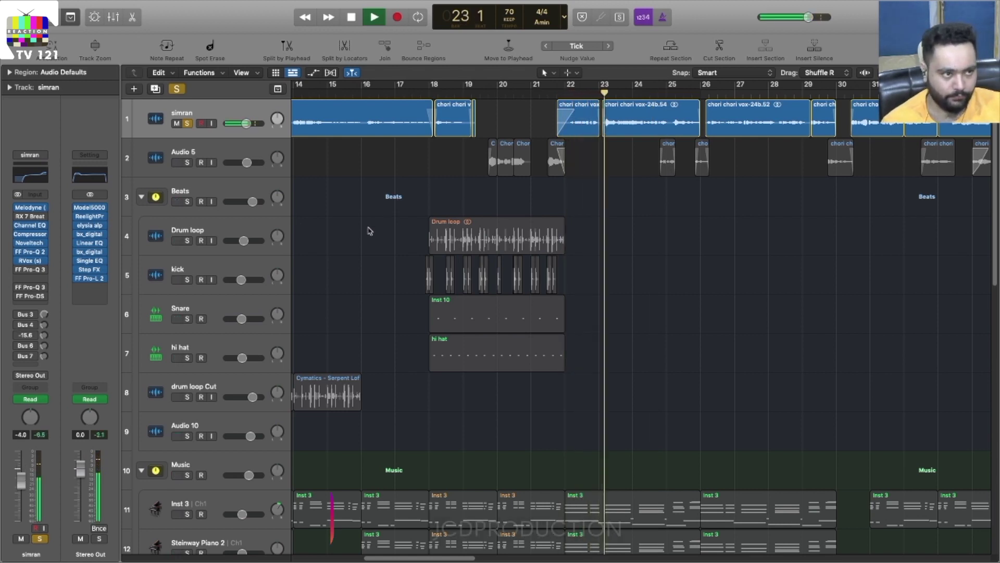
scroll(528, 180, up, 1)
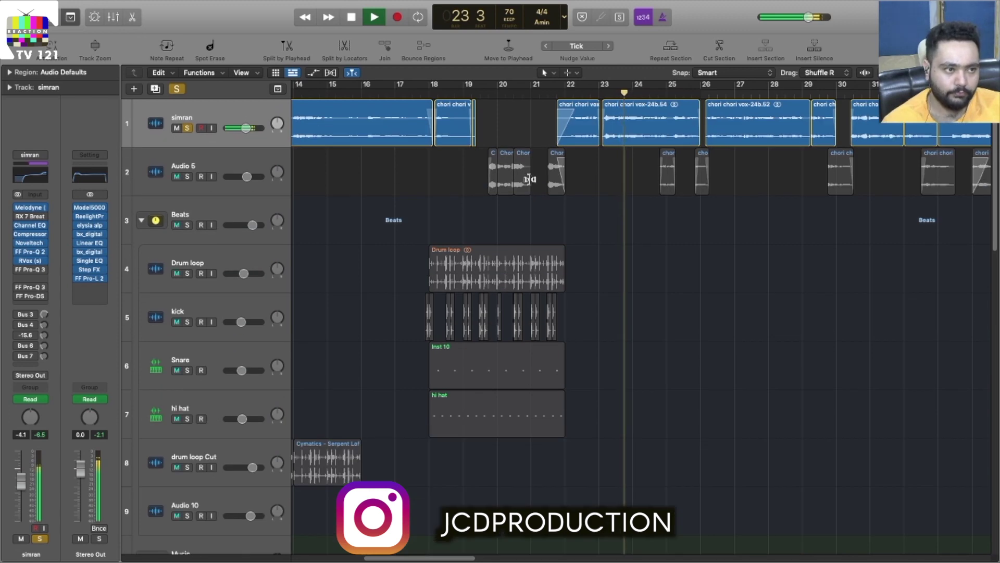
scroll(529, 180, down, 1)
scroll(529, 181, up, 1)
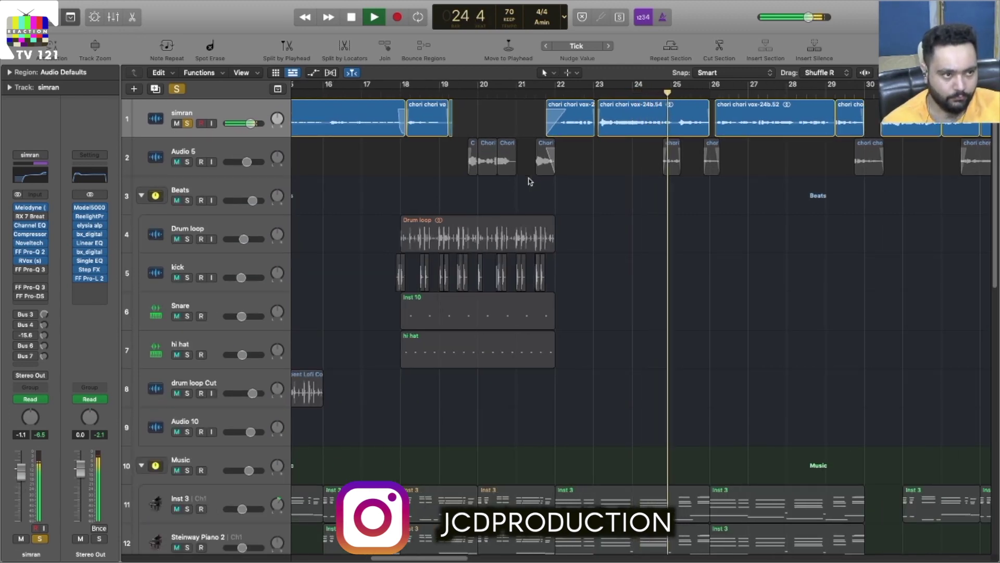
key(space)
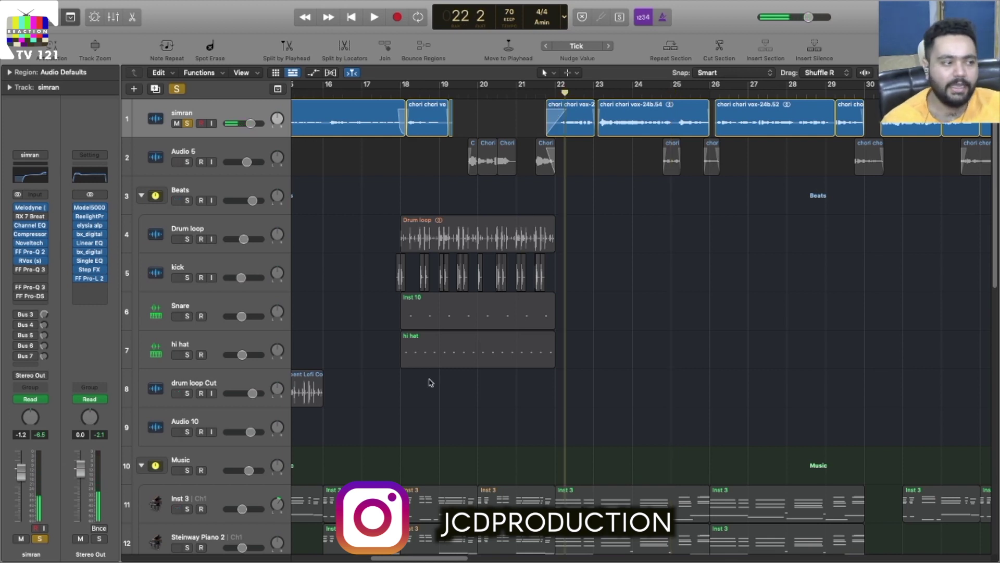
- Solo the Music stack alongside the vocal track and play both together from around bar 22
key(super+Up)
click(188, 396)
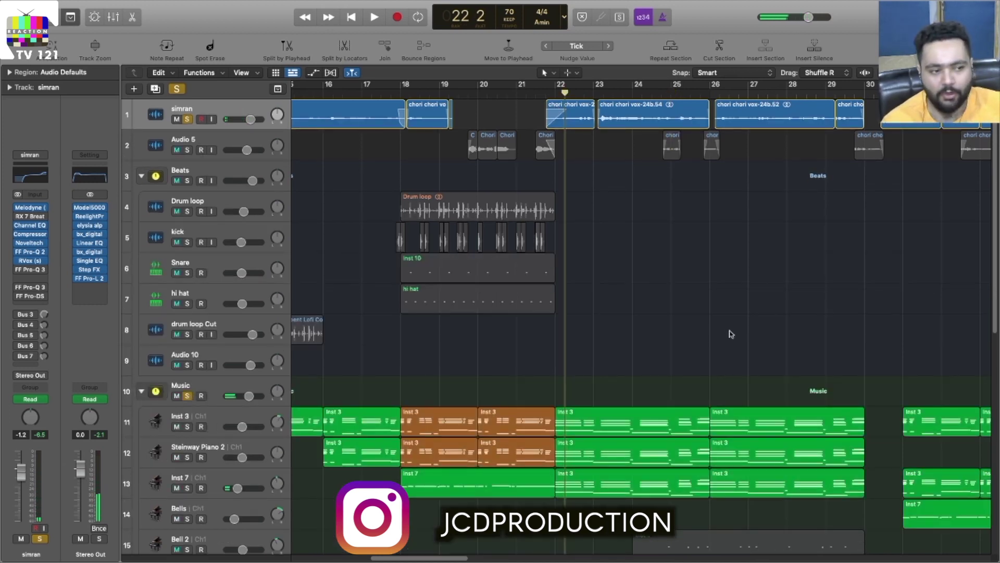
key(space)
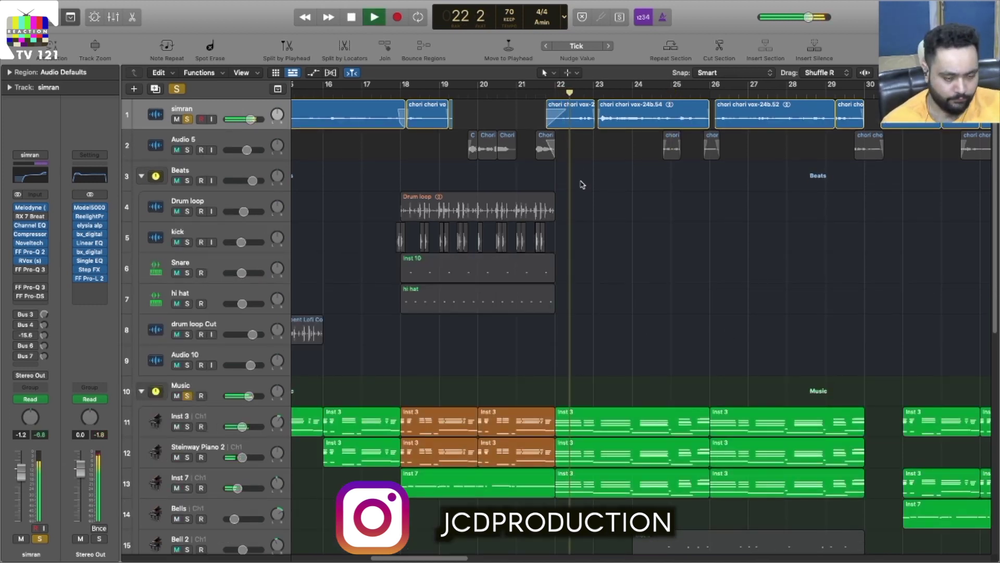
key(super+Up)
key(super+Up)
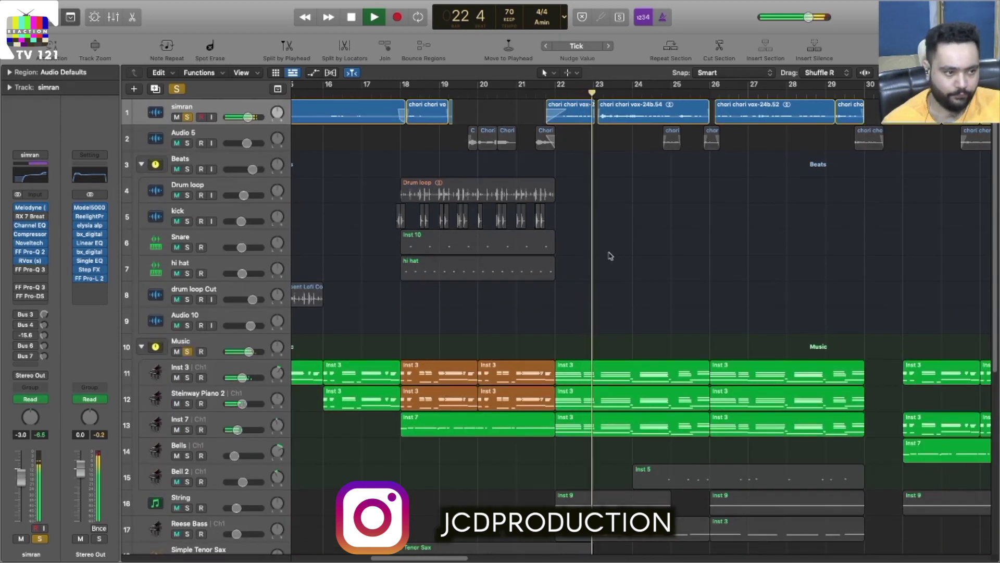
key(super+Up)
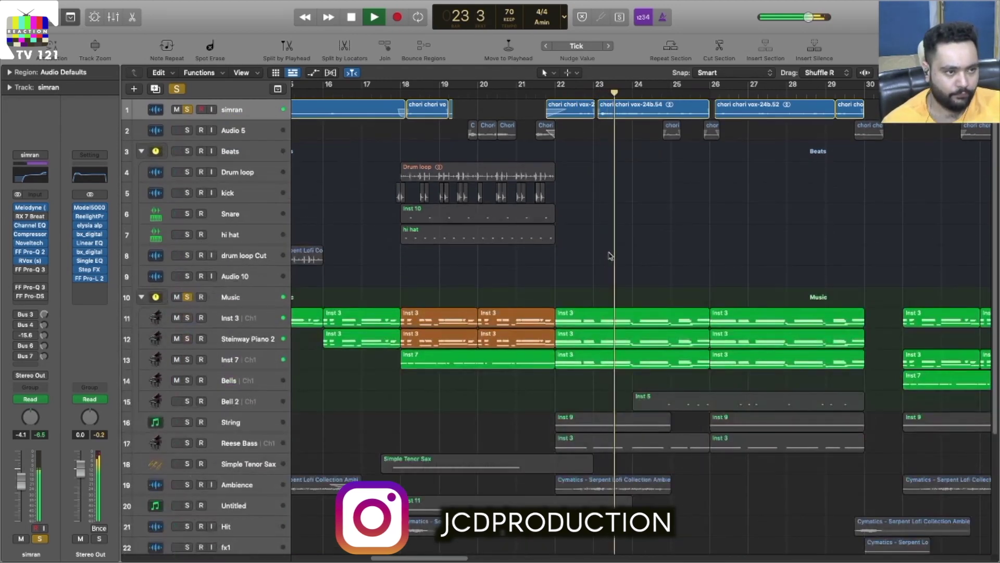
key(space)
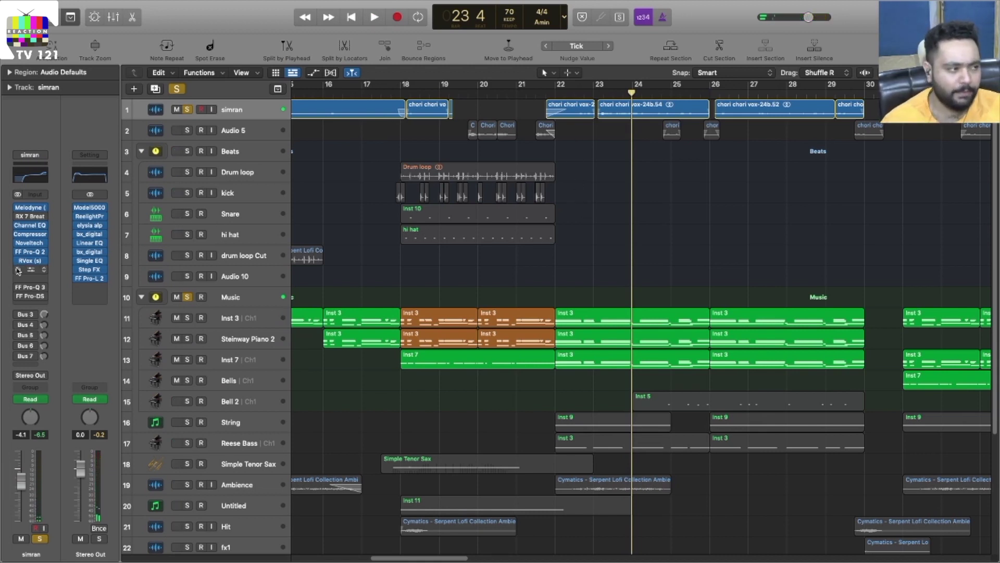
- Enable and open the vocal's FF Pro-Q 3 after RVox, and audition its 261.88 Hz dynamic band soloed and in context
click(30, 269)
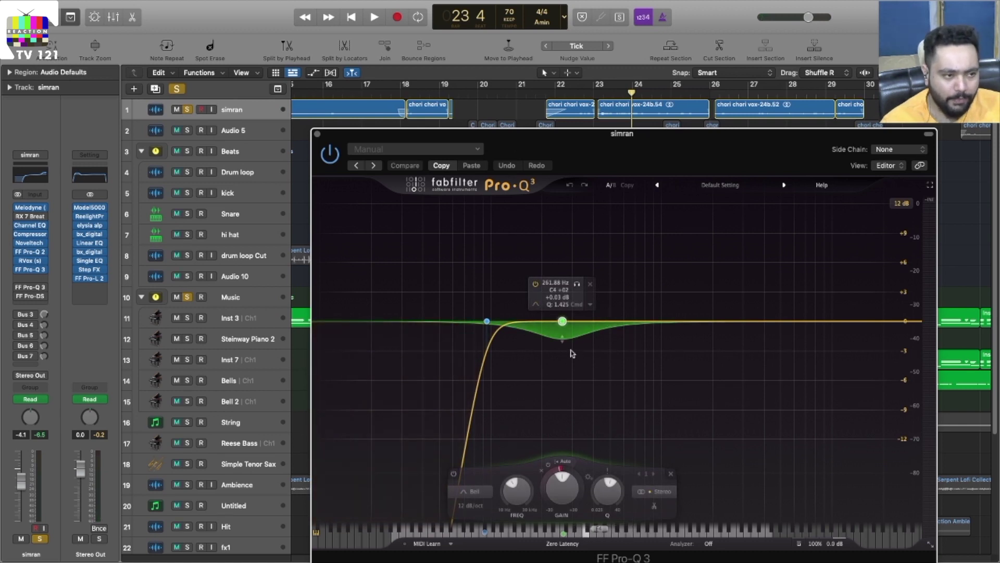
click(578, 285)
key(space)
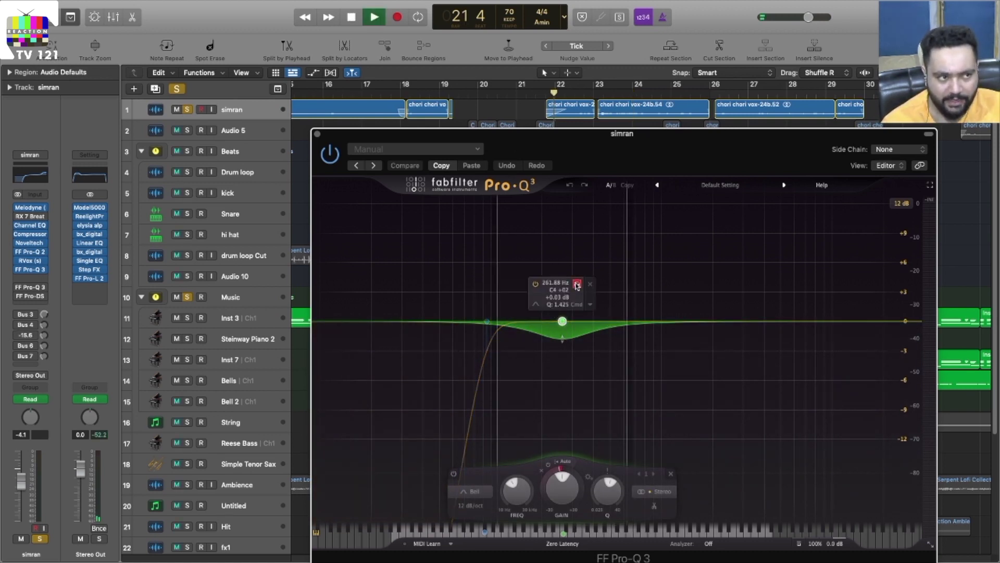
click(577, 284)
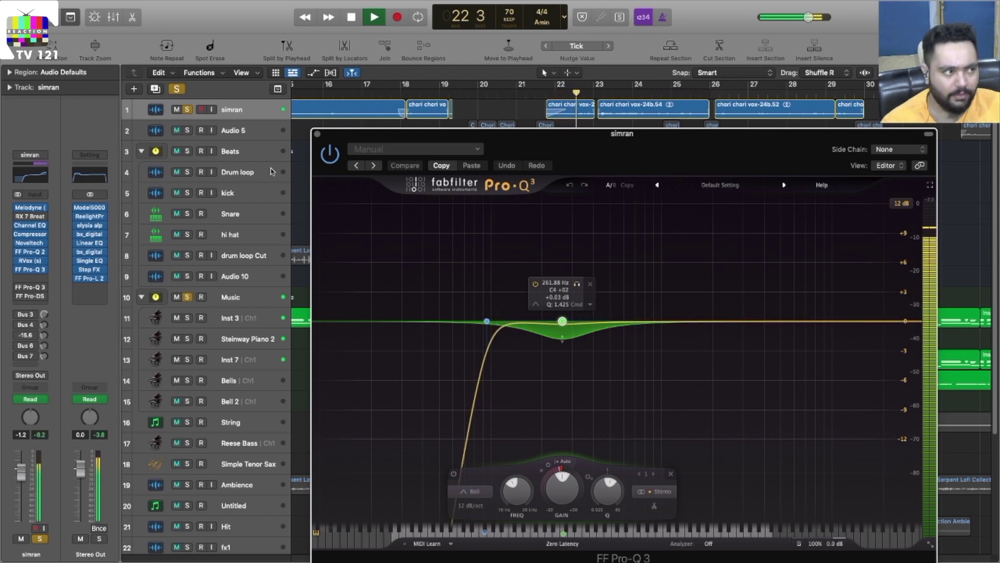
- Unsolo the Music stack and audition the 261.88 Hz band on the vocal alone, comparing band solo on and off
key(space)
click(577, 285)
key(space)
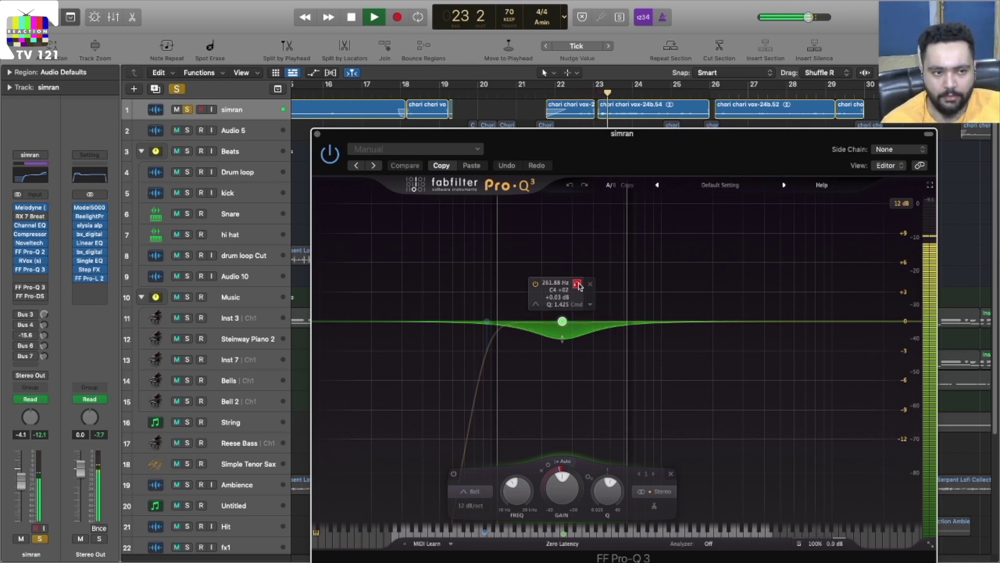
click(577, 284)
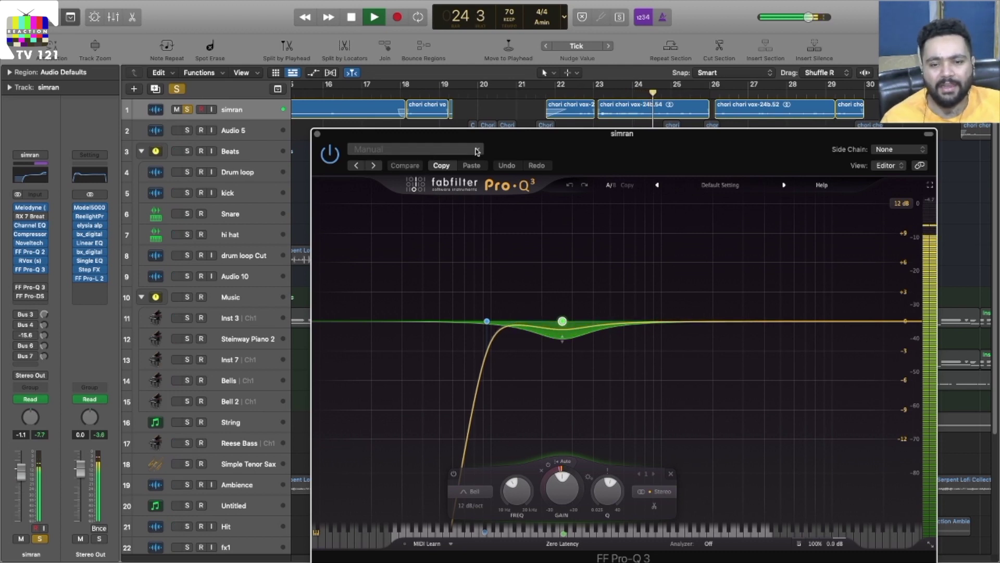
key(space)
key(space)
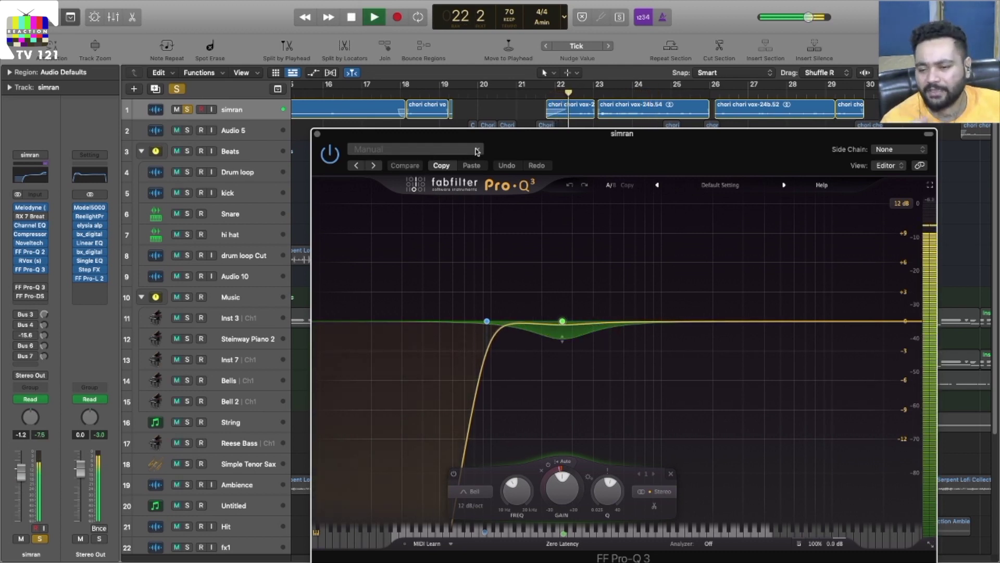
key(space)
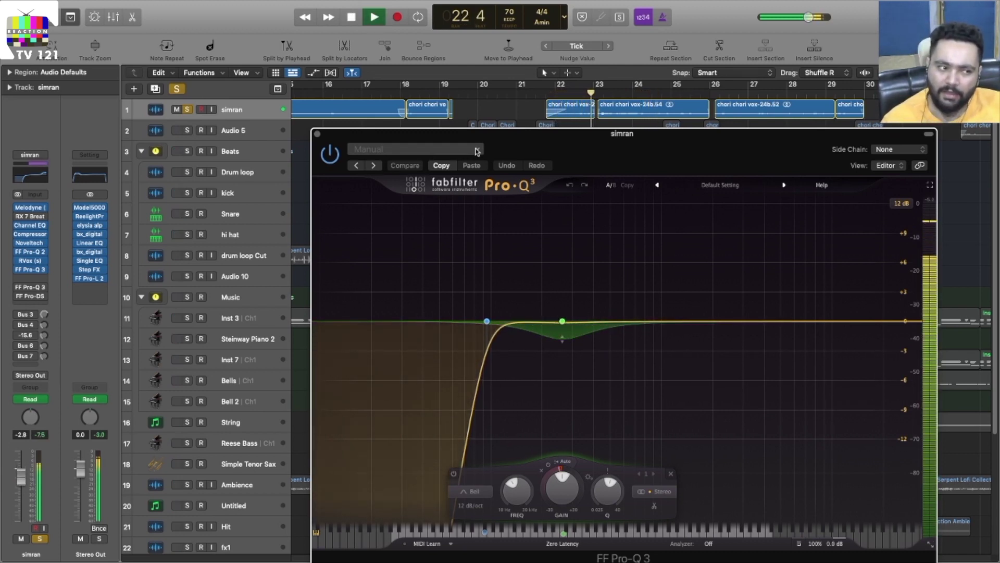
- Deepen the 261.88 Hz band's dynamic range to about -5 dB, play the vocal, and close FF Pro-Q 3
drag(562, 339, 564, 369)
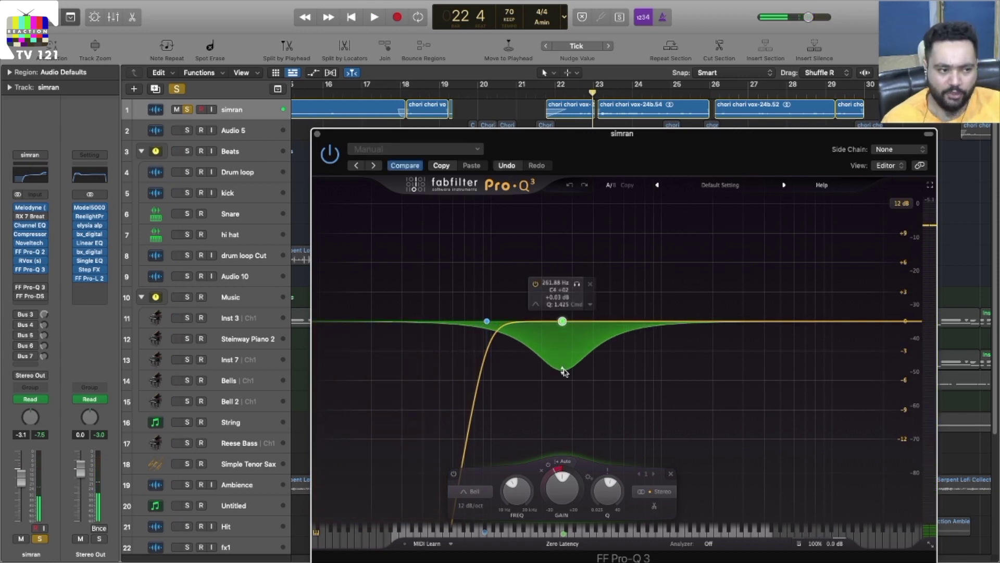
key(space)
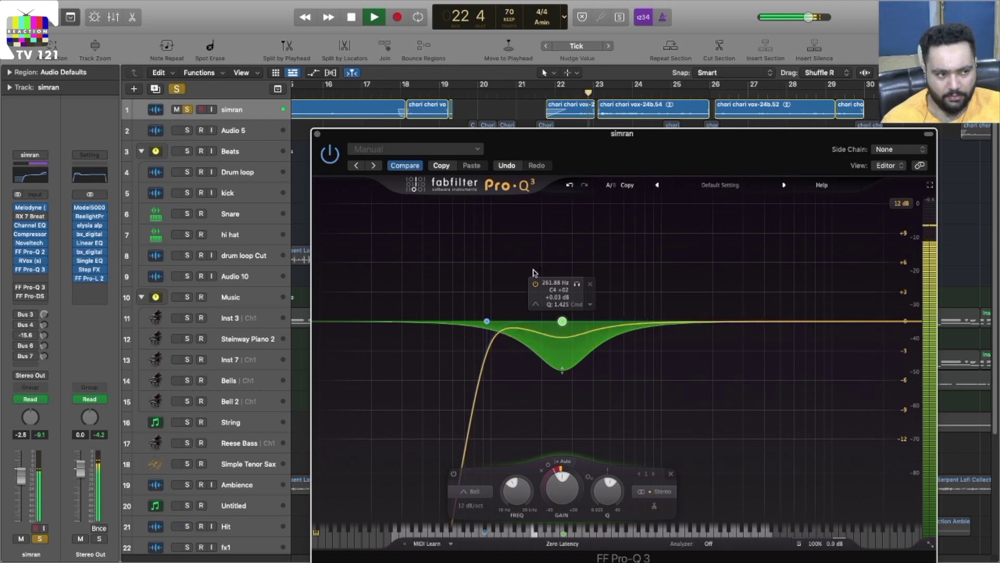
key(space)
click(316, 135)
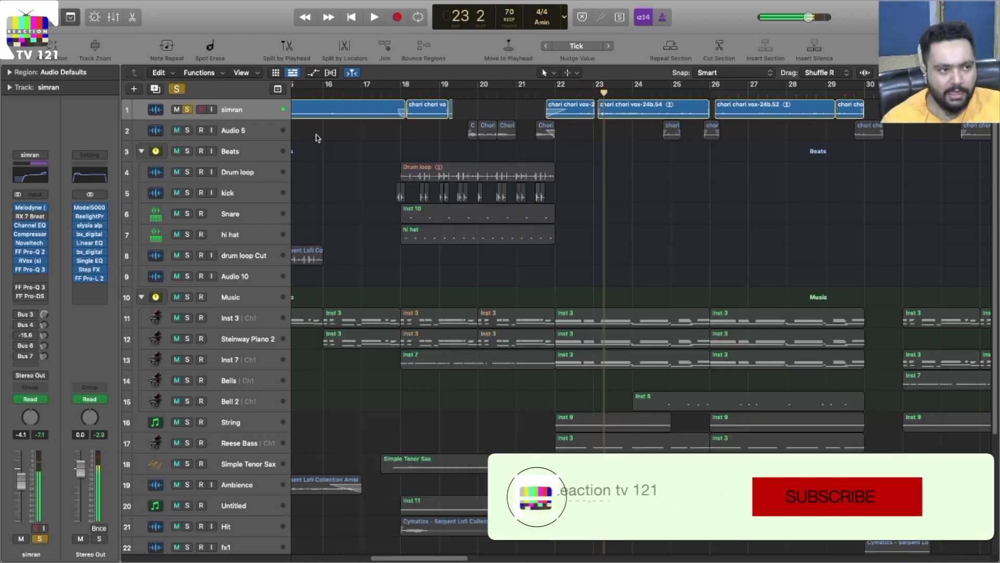
- Remove FF Pro-Q 3 from the slot below RVox on the vocal track and insert soothe2 in Stereo there
click(44, 270)
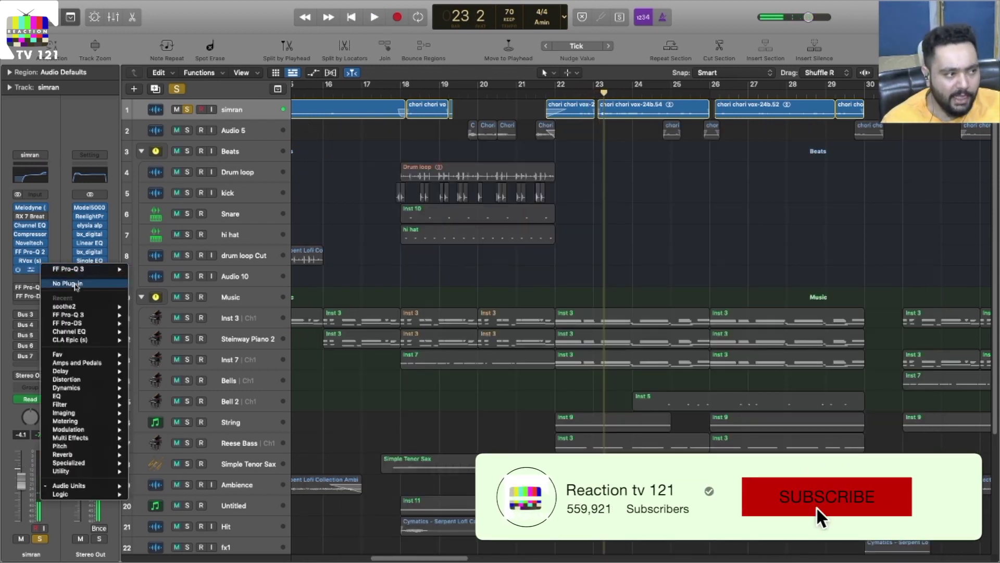
key(Escape)
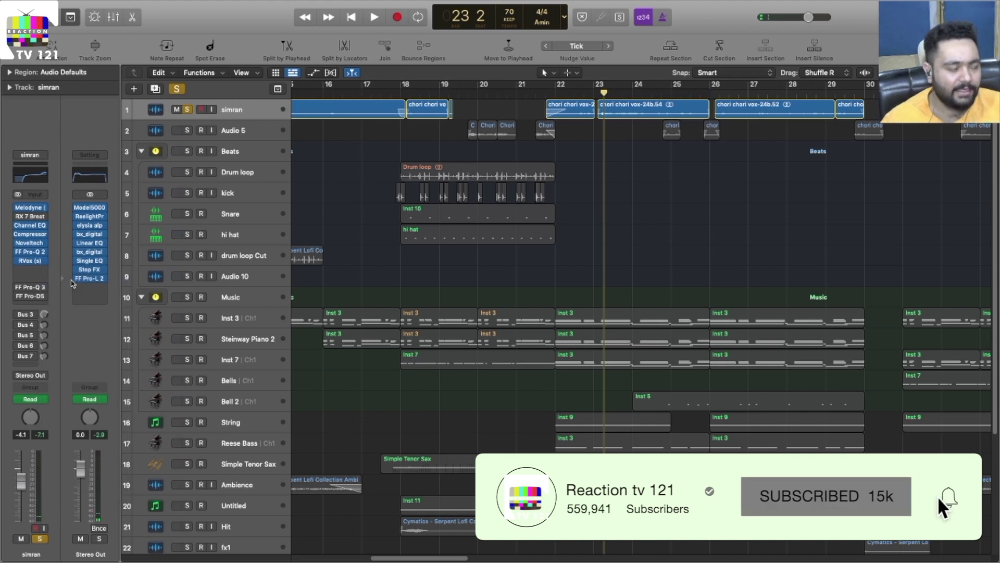
click(43, 270)
mouse_move(40, 290)
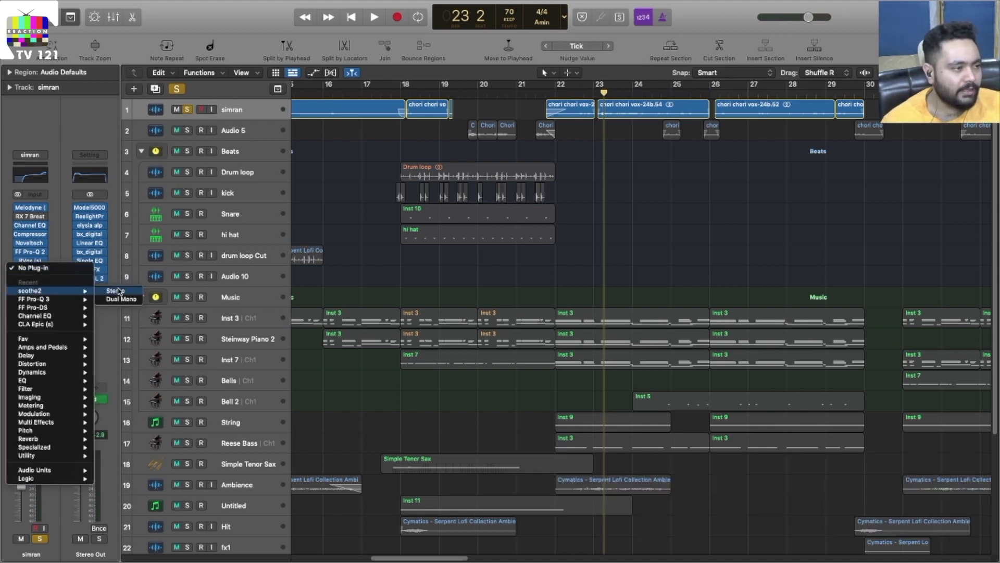
click(112, 291)
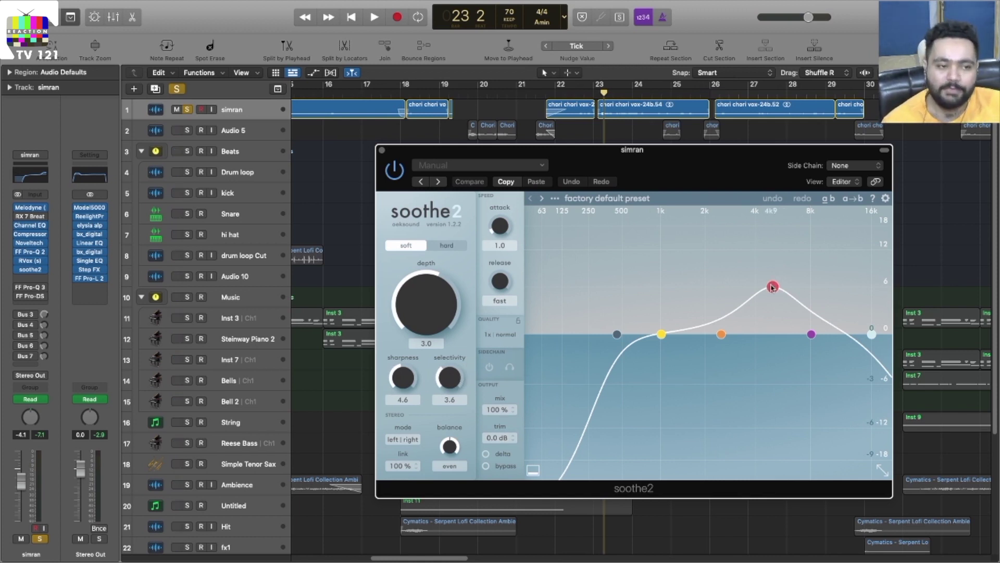
- Set soothe2's band 3 to 532 Hz with 6.4 dB sensitivity, lower its low cut to 156 Hz, and play the vocal
drag(772, 287, 625, 284)
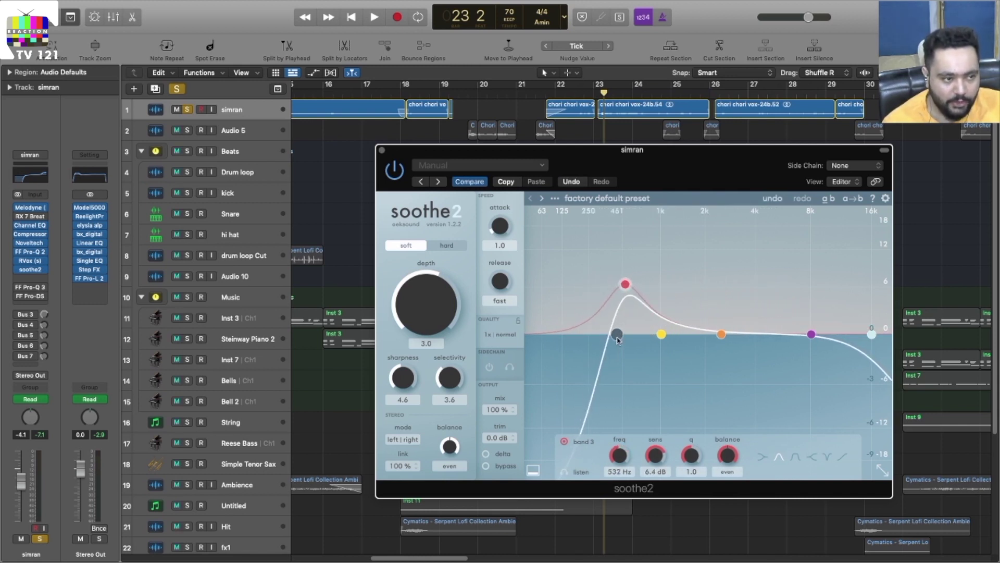
drag(617, 336, 571, 336)
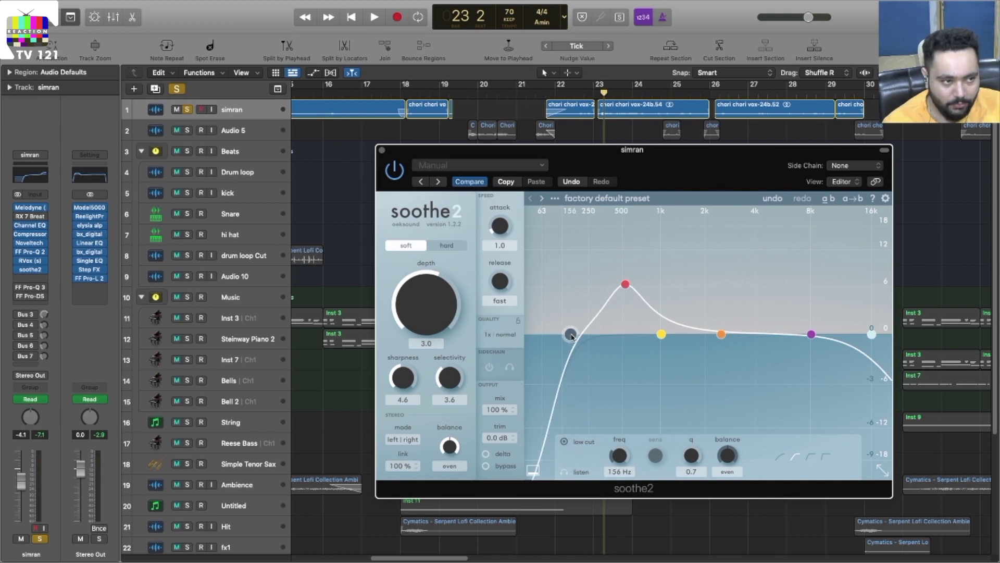
key(space)
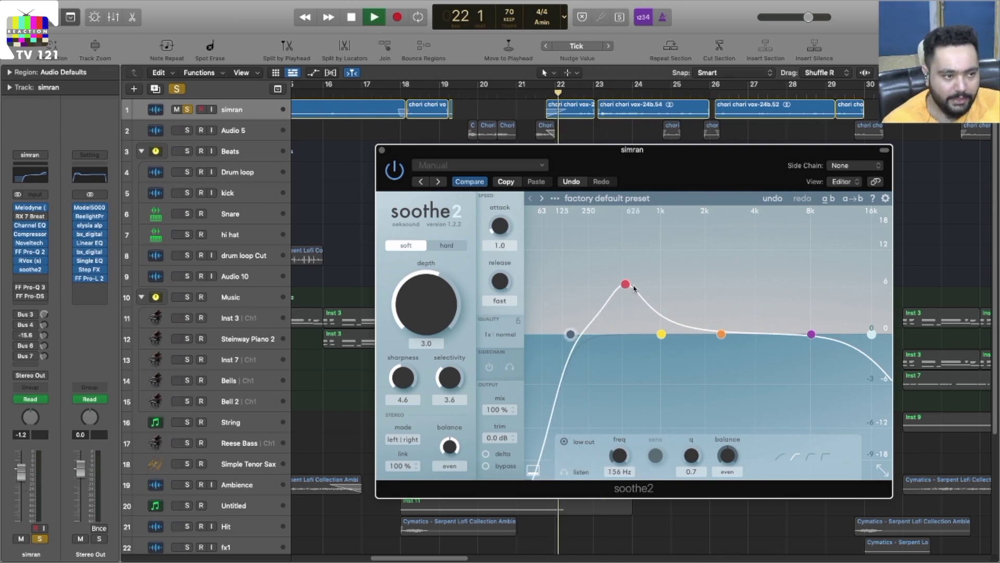
- Listen to soothe2's isolated cuts on the playing vocal while moving band 3 to 254 Hz with 6.0 dB sensitivity and lowering the low cut
key(space)
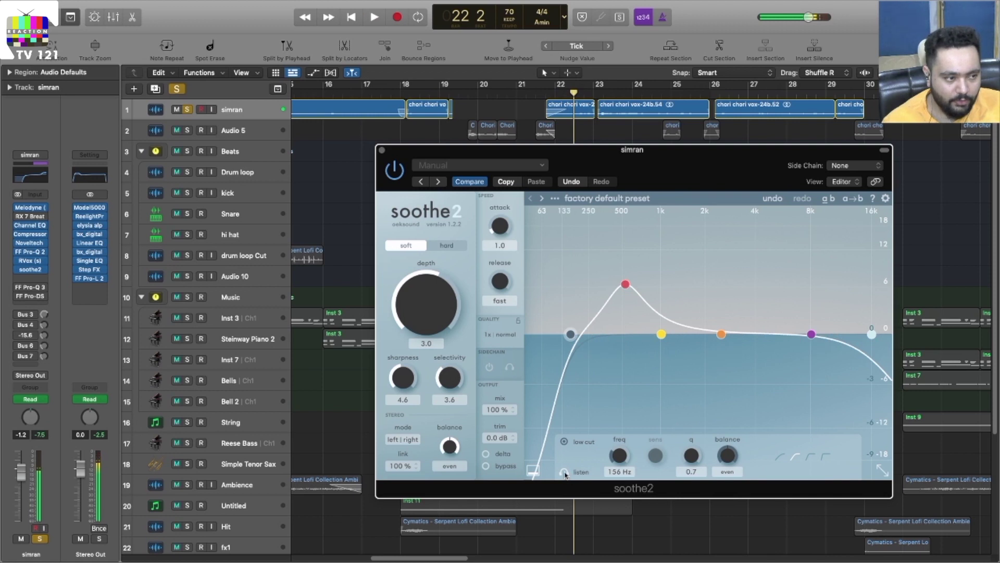
click(564, 472)
drag(625, 282, 583, 283)
key(space)
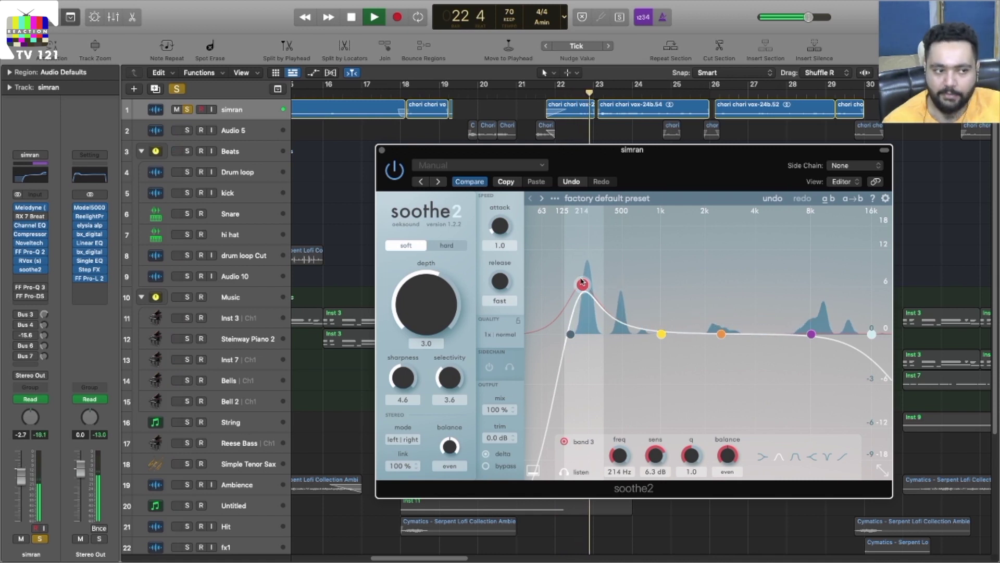
drag(571, 334, 545, 336)
click(584, 284)
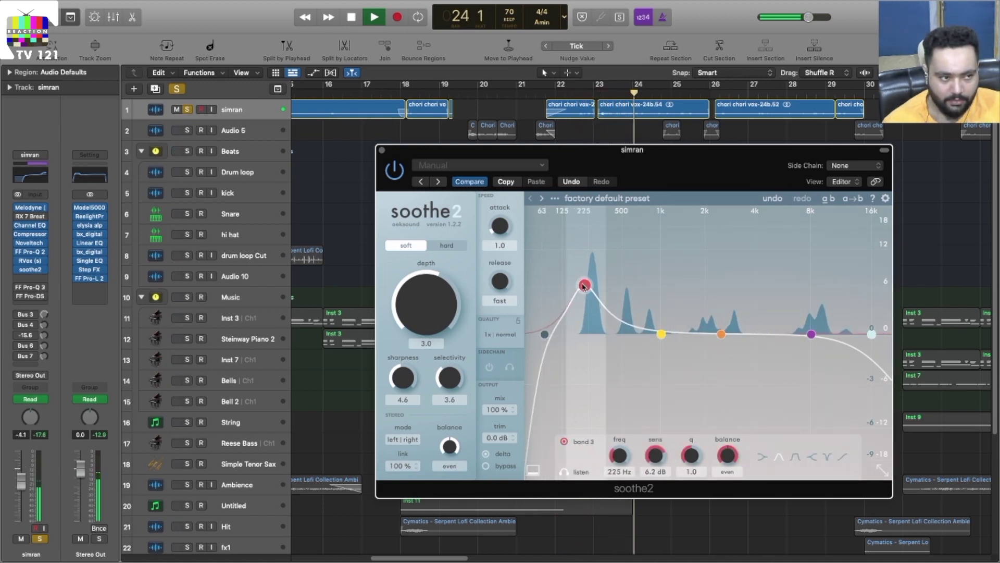
drag(585, 286, 589, 288)
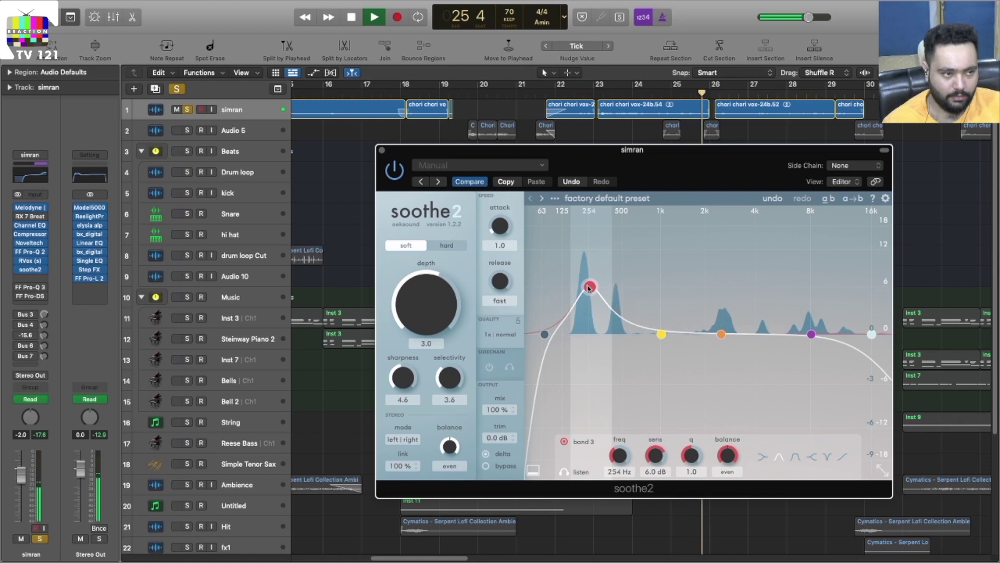
- Set band 3 to 257 Hz with 11 dB sensitivity, narrow its Q to 1.6, and play the vocal
key(space)
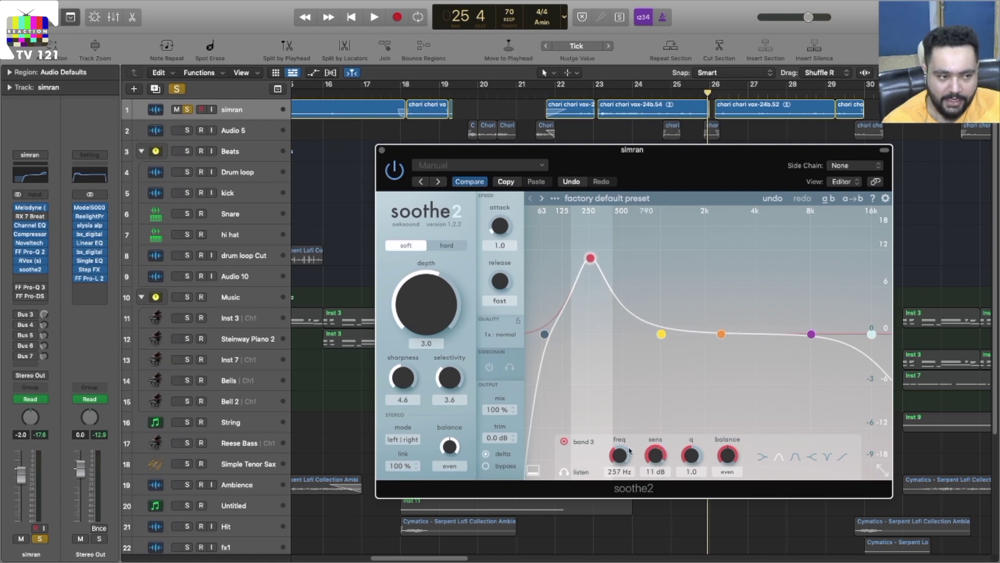
scroll(648, 393, up, 3)
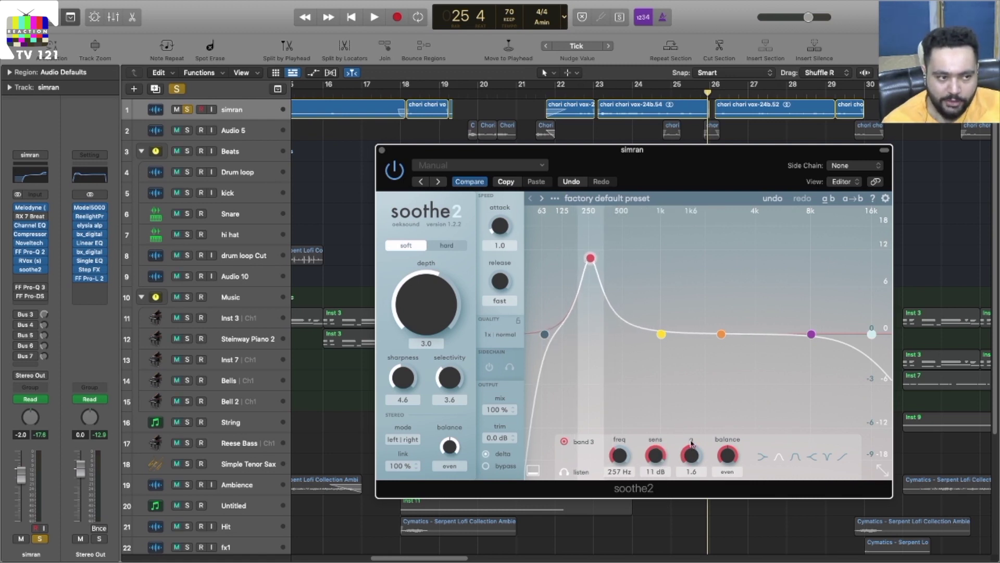
key(space)
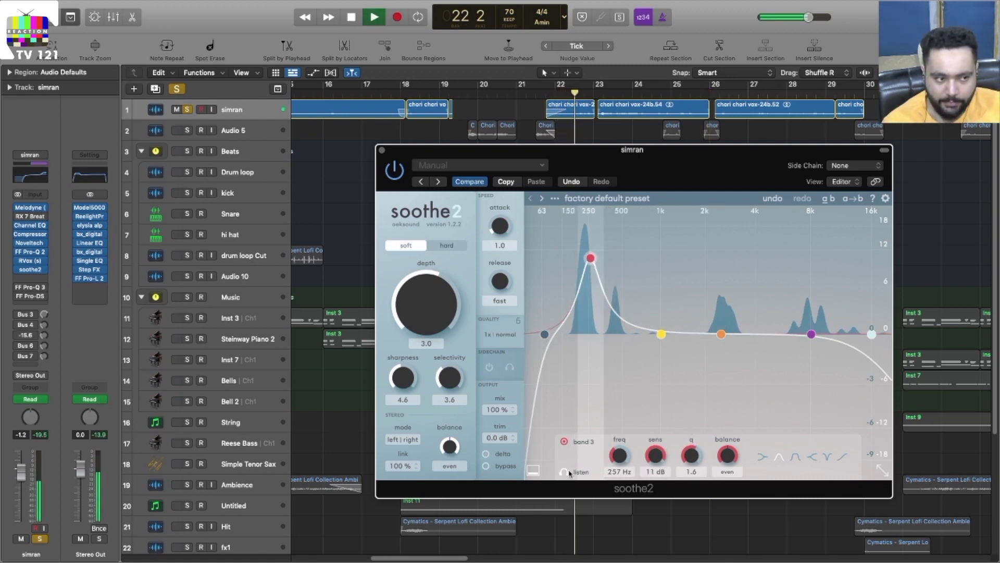
- Retune band 3 to 260 Hz with 10 dB sensitivity, reduce soothe2's depth to 2.5, and play the processed vocal
drag(592, 255, 592, 257)
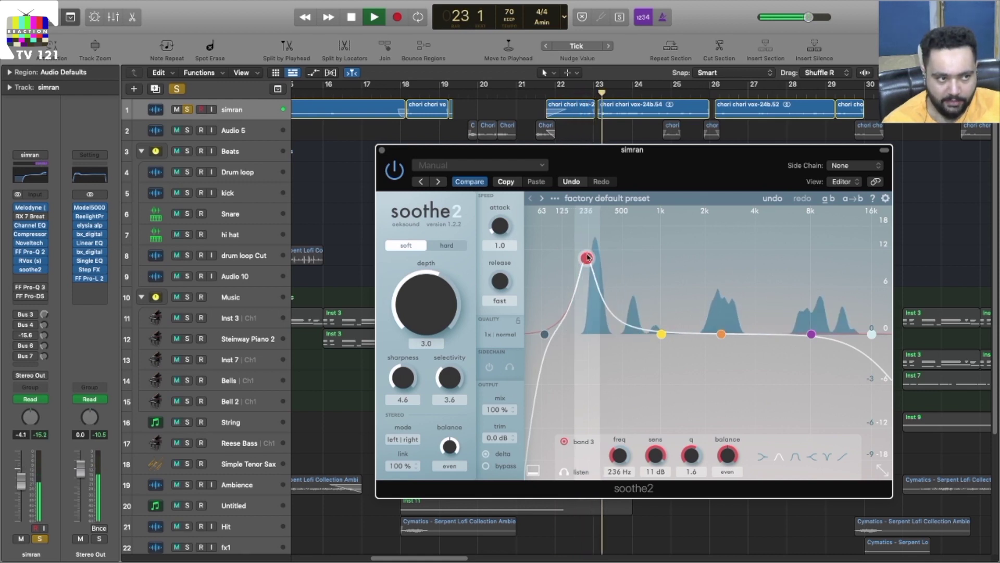
key(space)
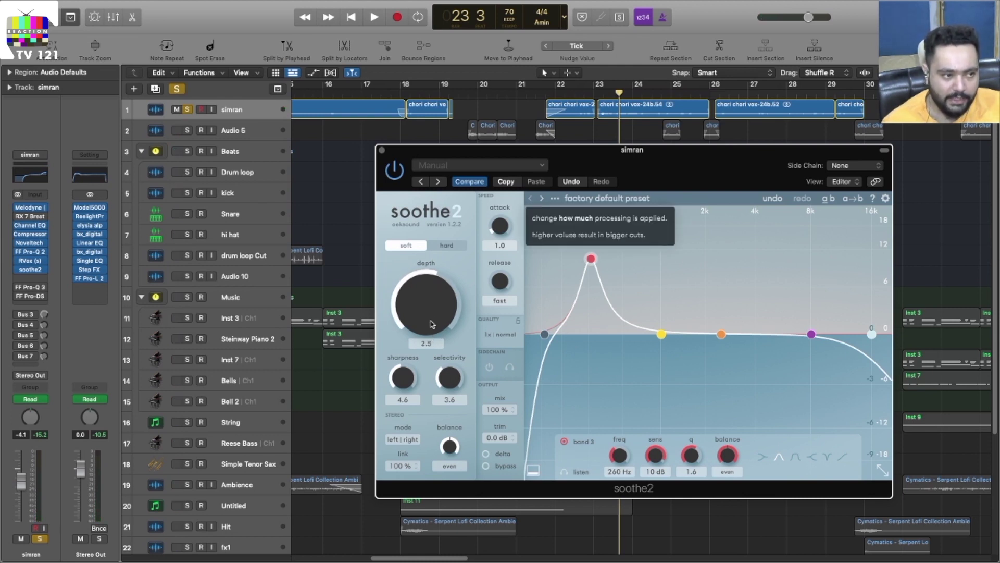
key(space)
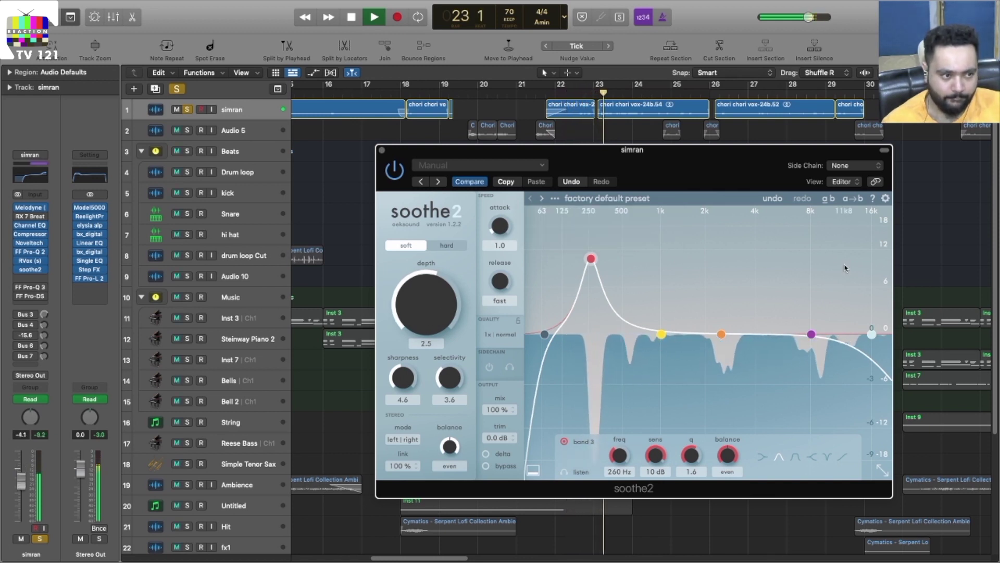
- Compare the soloed vocal with soothe2 bypassed and active over the phrase at bar 22
key(space)
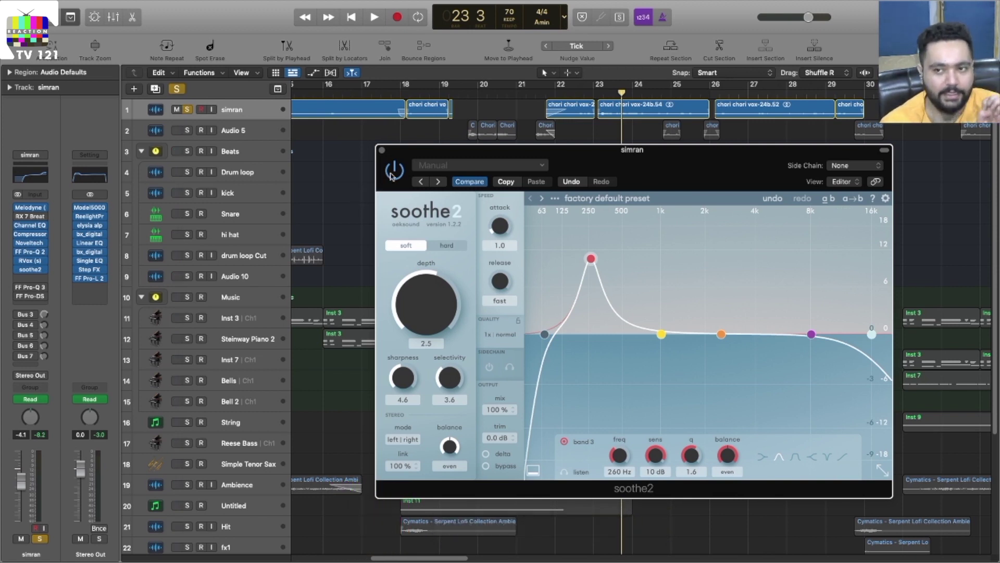
key(space)
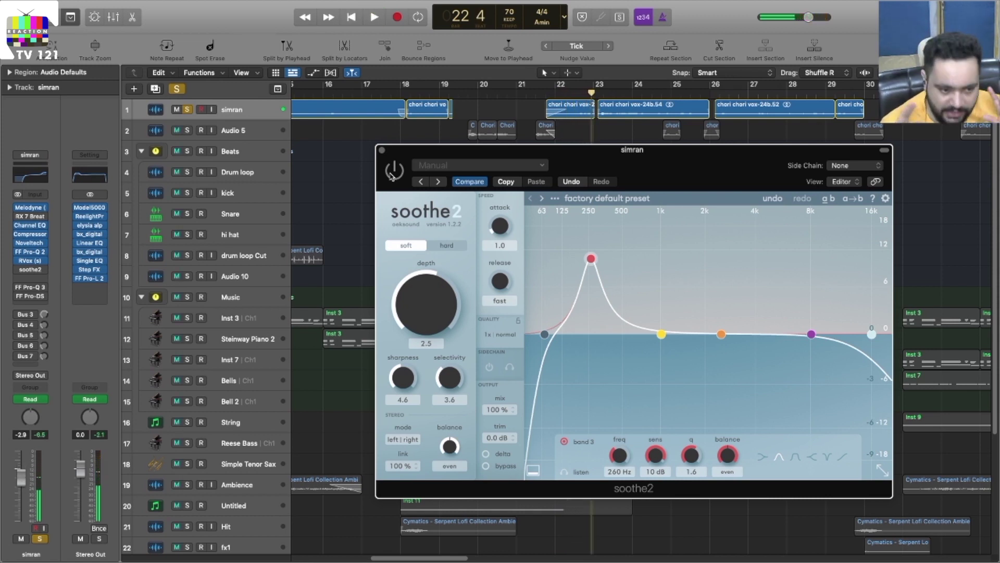
key(space)
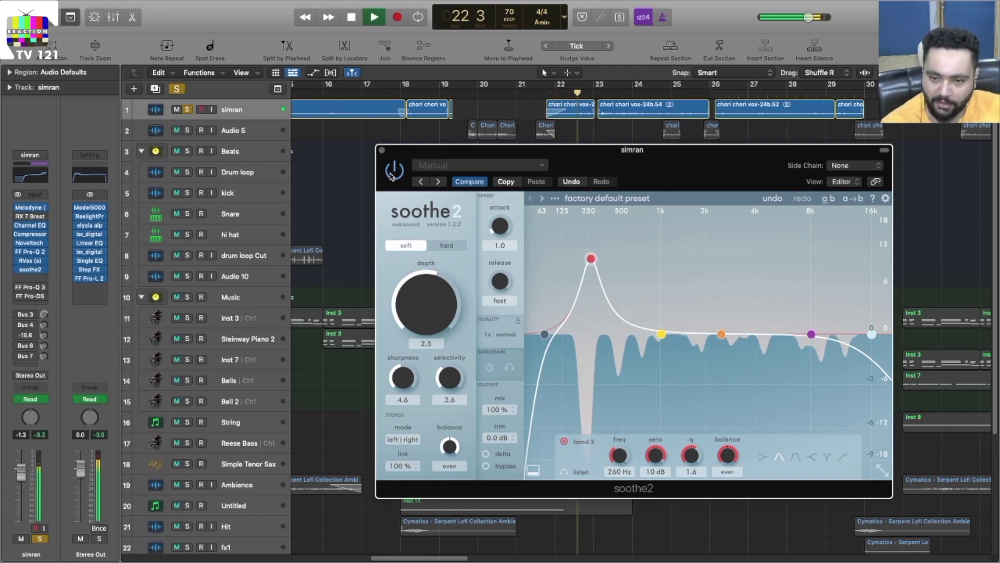
key(space)
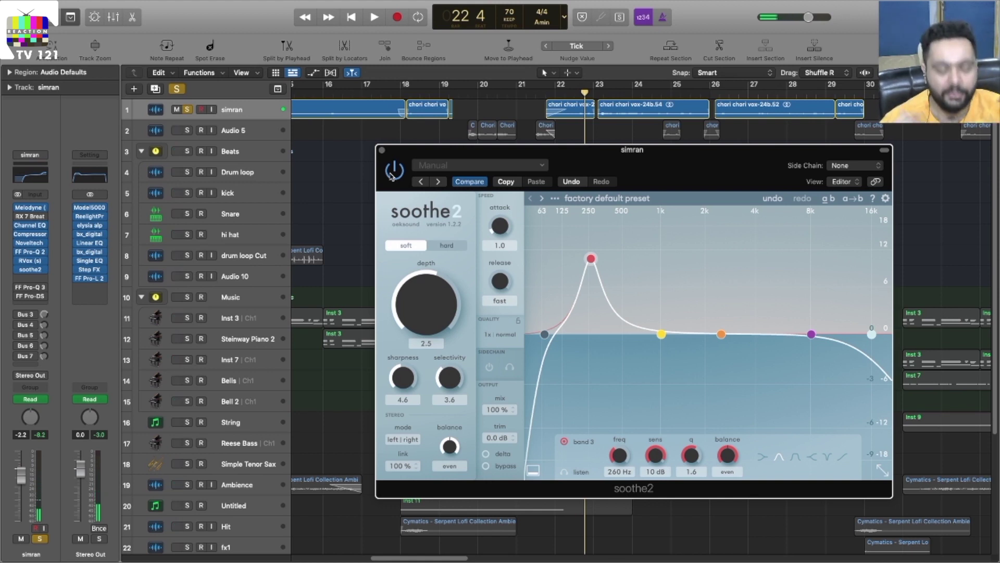
- Lower soothe2's high cut to 1 kHz and move band 1 up to 1.6 kHz
drag(871, 335, 663, 357)
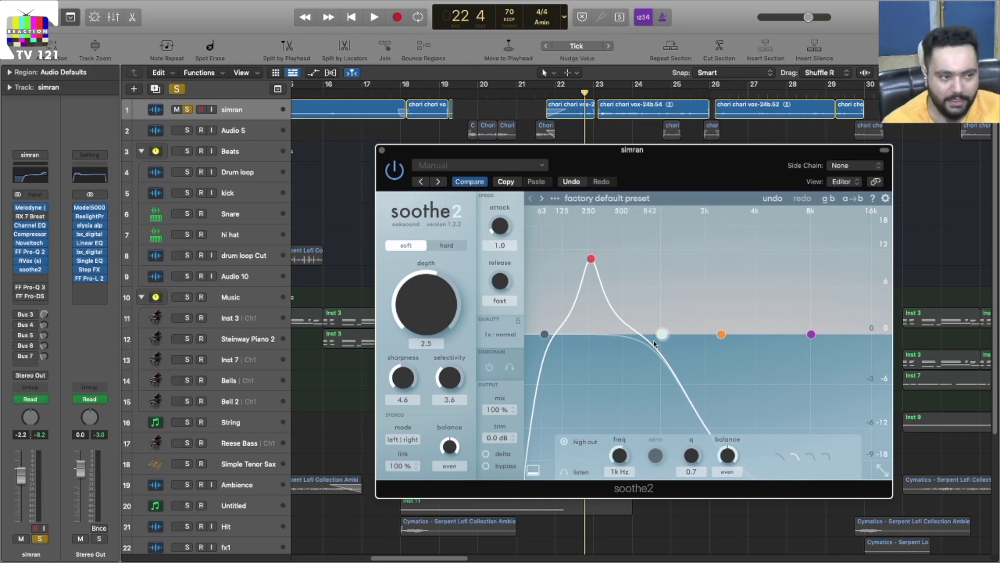
drag(659, 335, 695, 335)
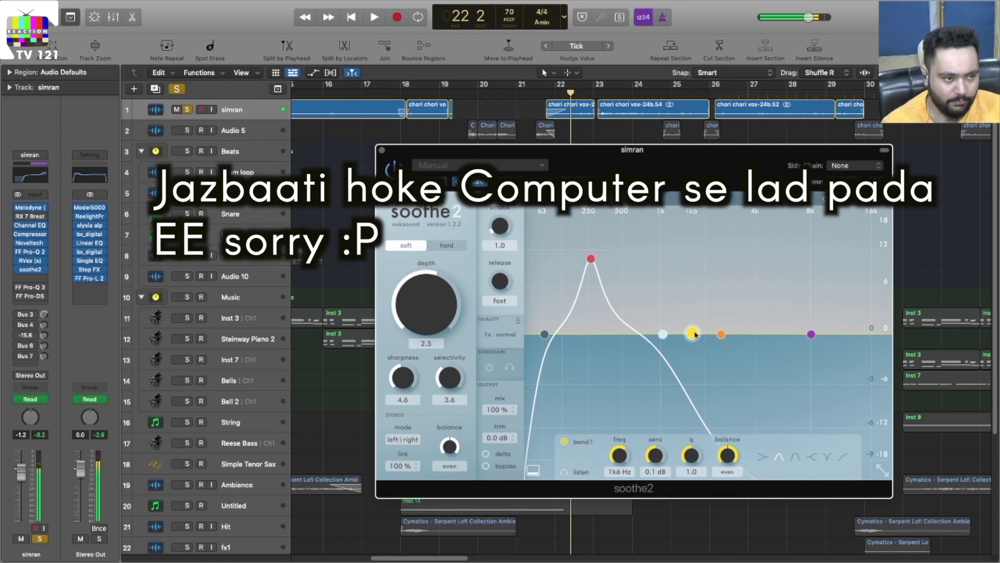
- Turn off soothe2's bands 1, 2 and 4
click(563, 442)
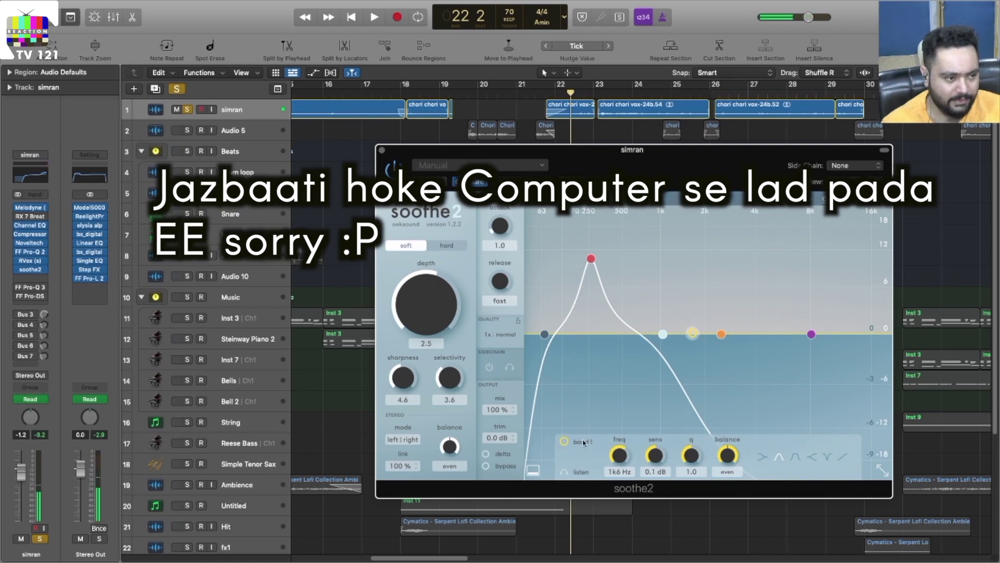
click(721, 334)
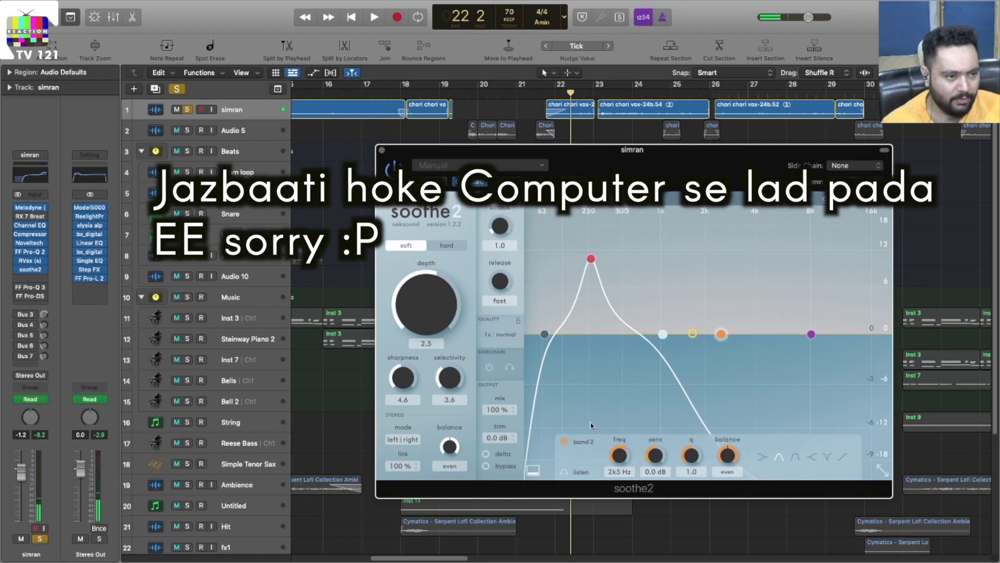
click(811, 334)
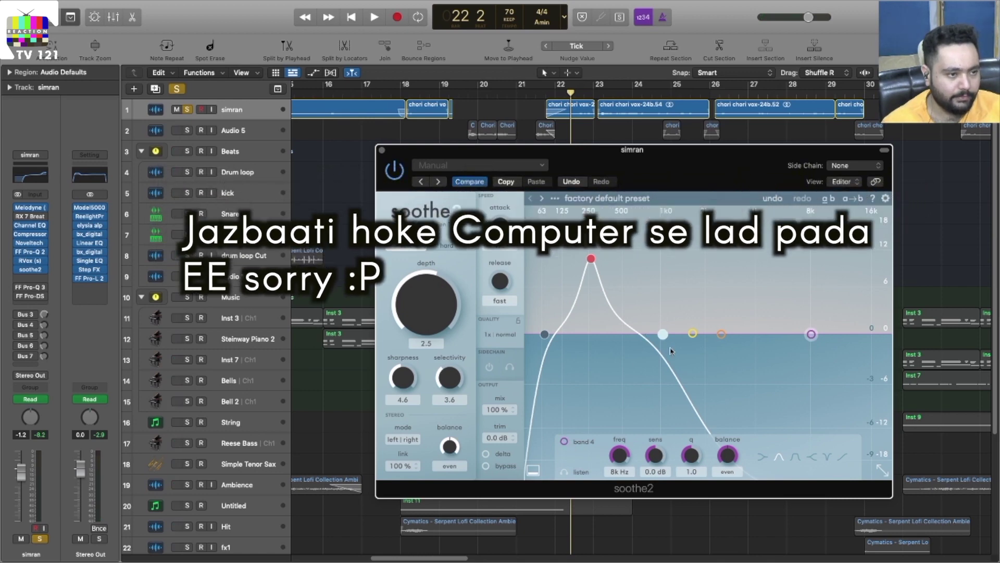
- Lower soothe2's high cut to 439 Hz while auditioning the vocal
key(space)
drag(662, 333, 626, 336)
key(space)
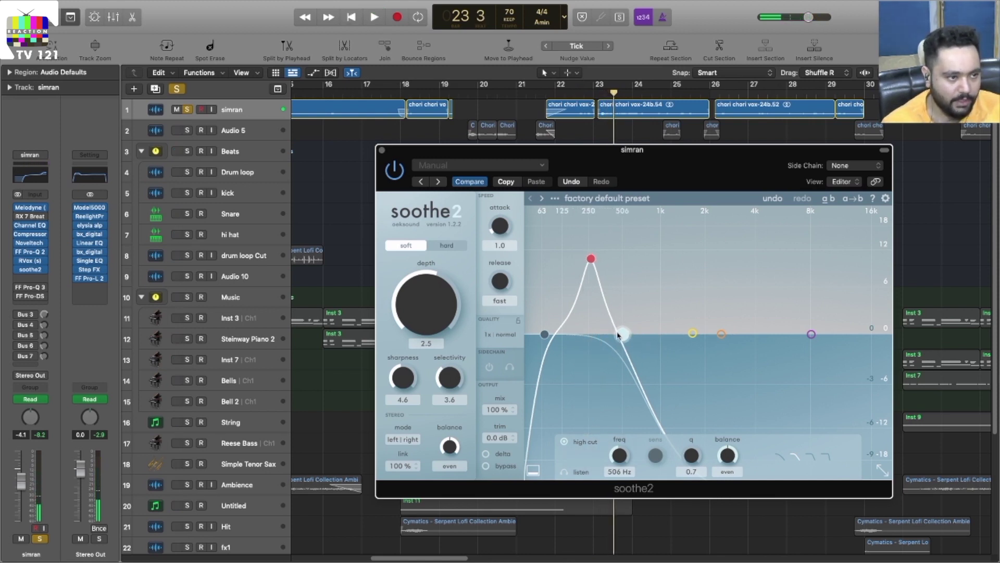
drag(619, 333, 615, 334)
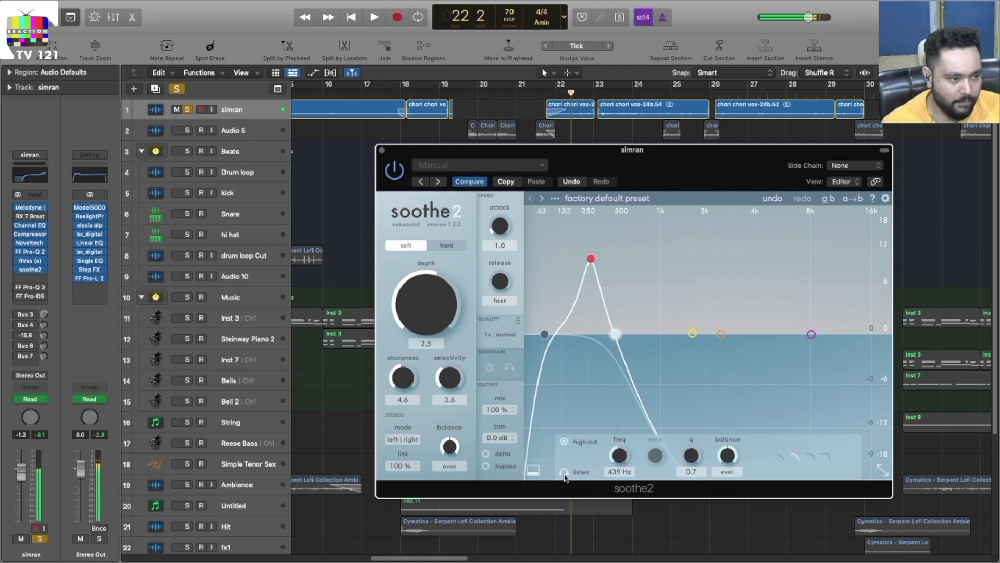
- Listen to the signal soothe2 removes around the 260 Hz band on the vocal, and turn listening off again
click(565, 474)
click(591, 259)
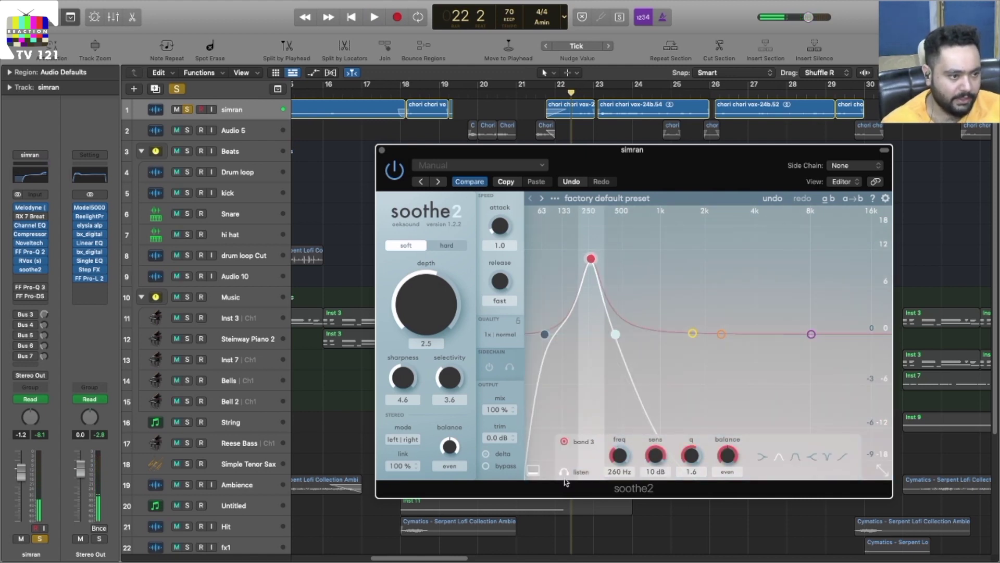
key(space)
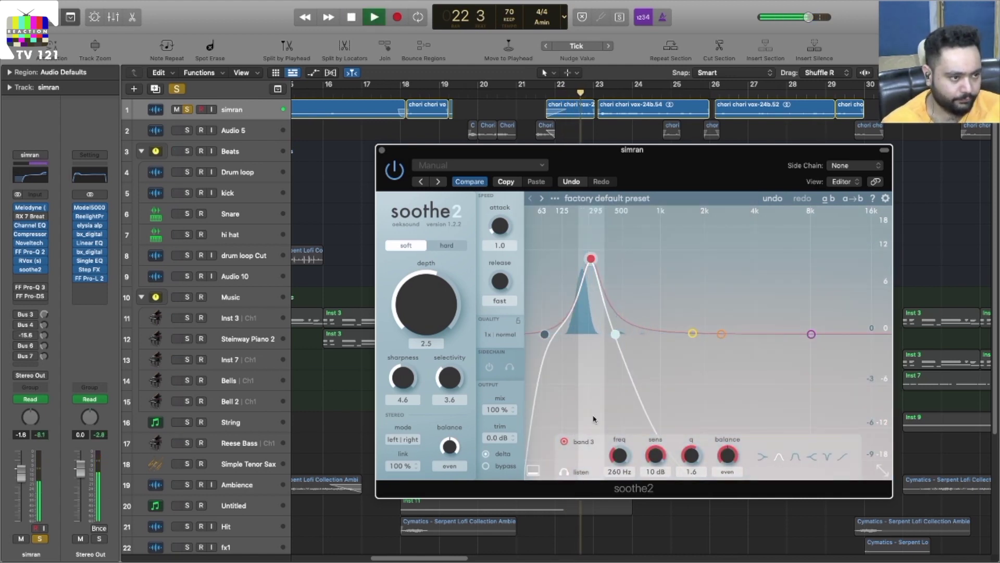
key(space)
click(564, 474)
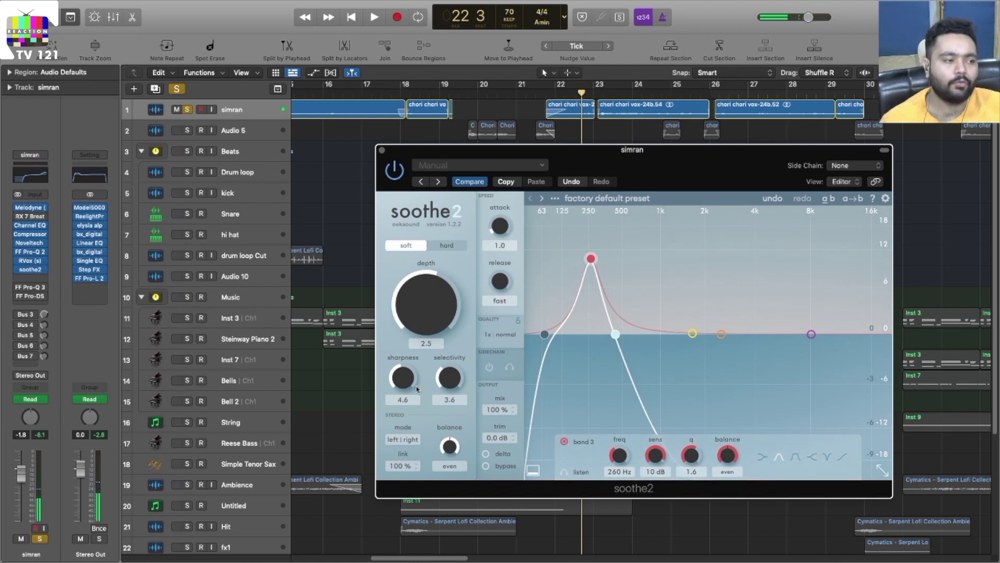